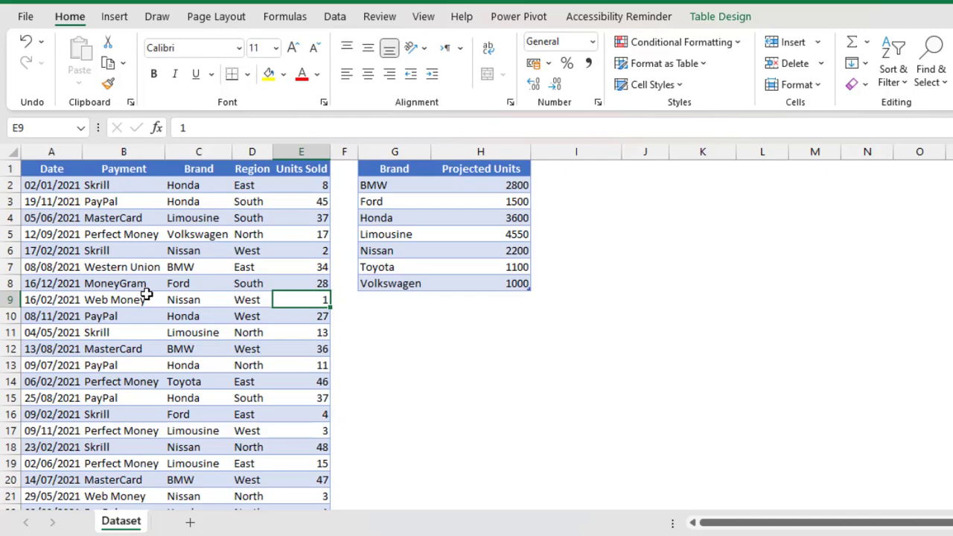
- Examine the sales records table and the brand projected-units table, including their columns and the sales table's name
left_click_drag(47, 246, 279, 402)
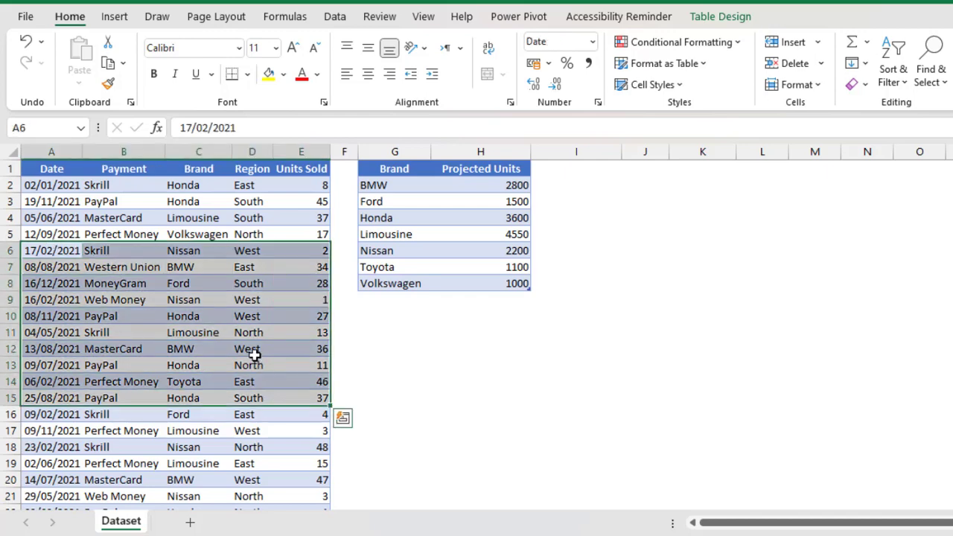
left_click(254, 330)
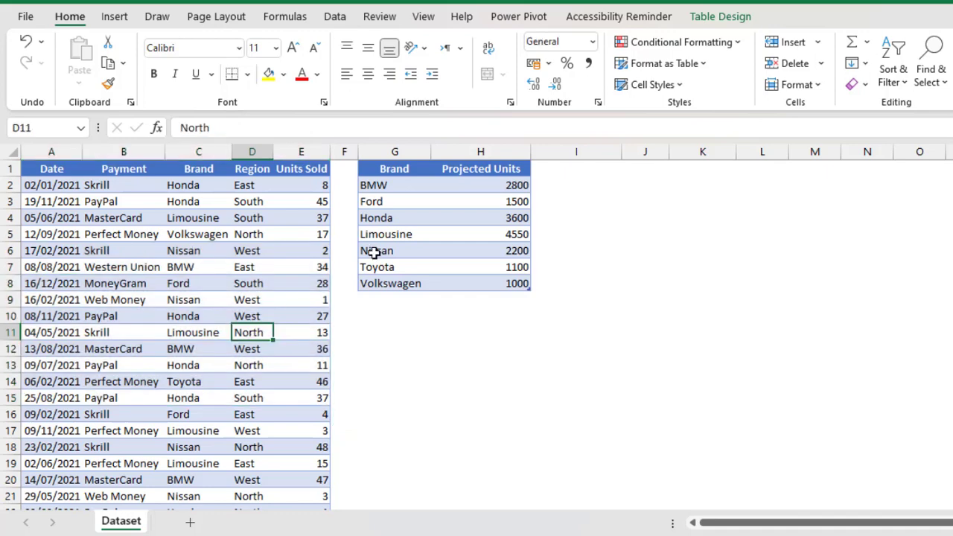
left_click(723, 22)
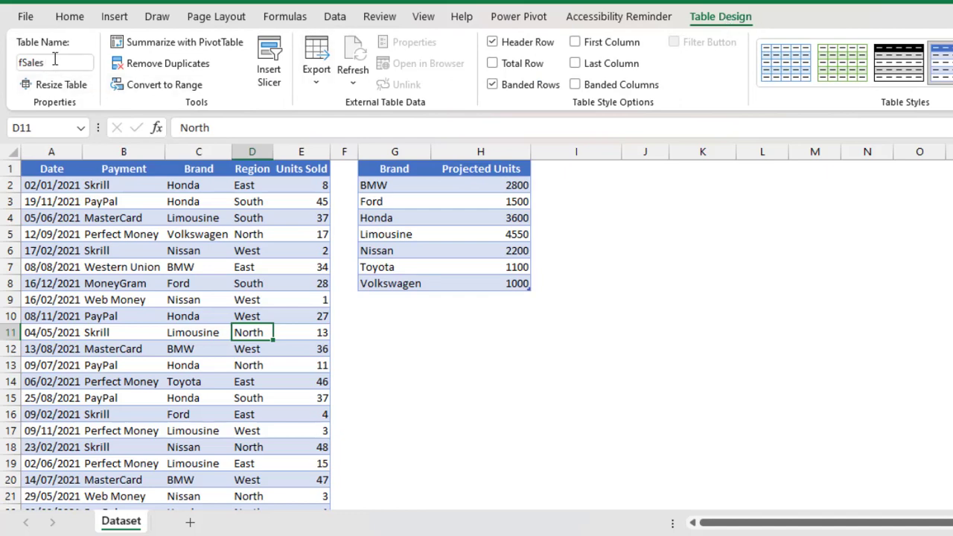
left_click(420, 189)
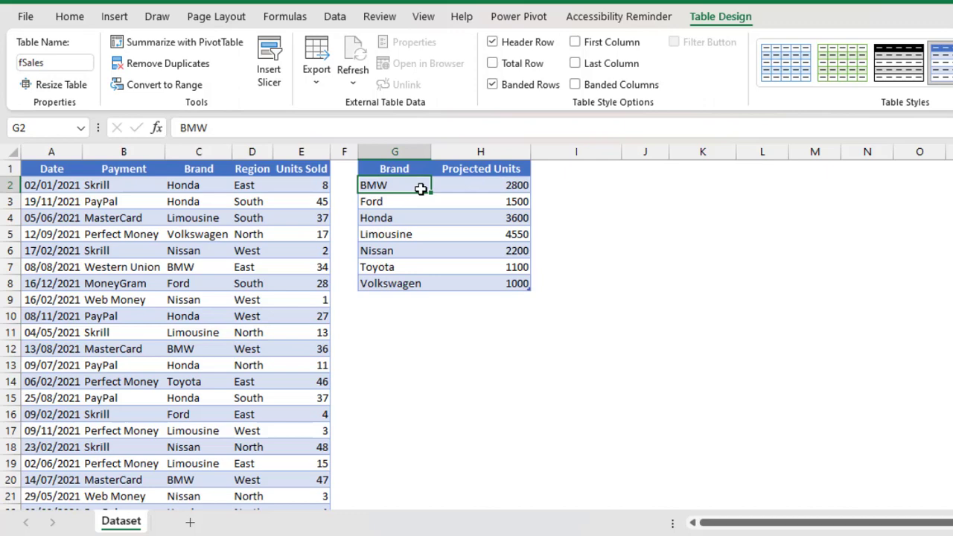
left_click_drag(420, 189, 498, 272)
left_click_drag(400, 195, 399, 284)
left_click_drag(500, 187, 512, 270)
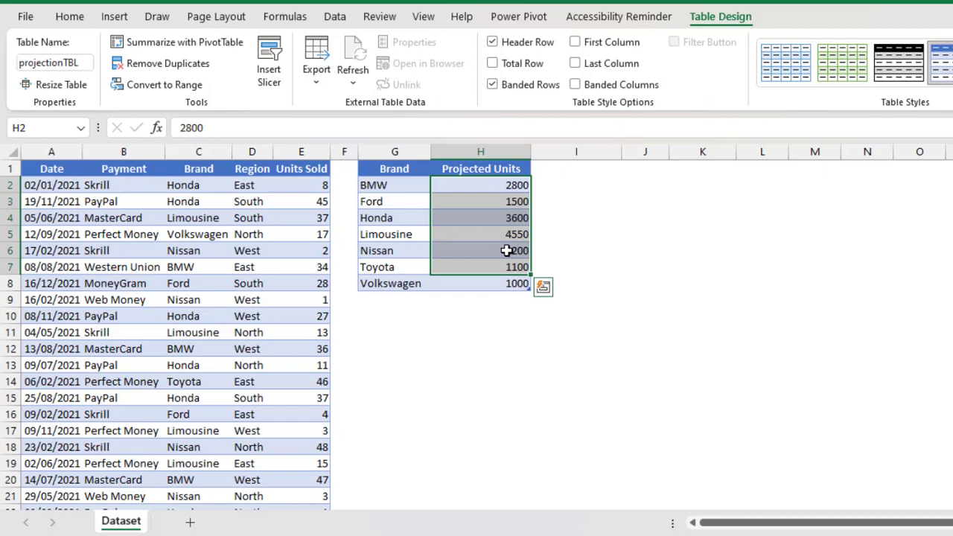
left_click_drag(380, 185, 387, 251)
left_click_drag(485, 185, 495, 268)
left_click(572, 185)
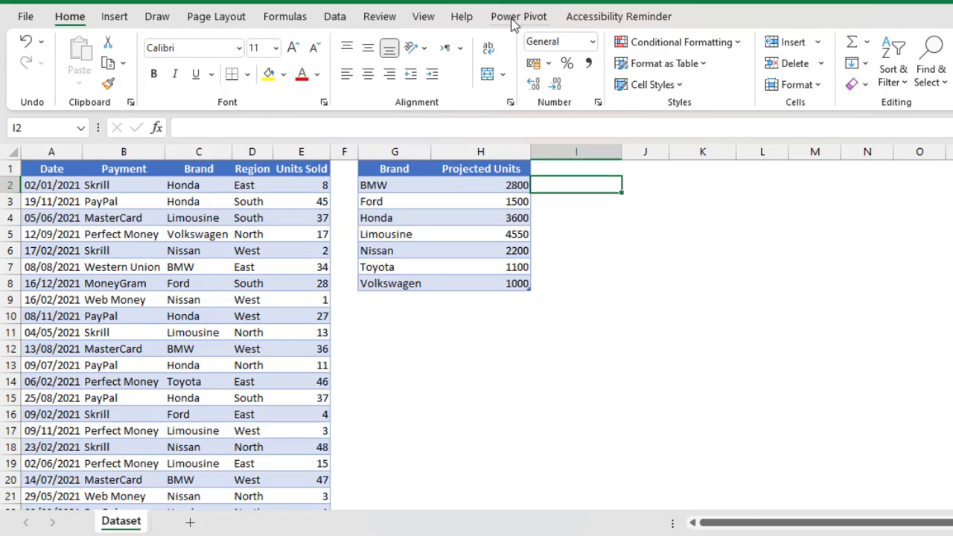
- Check among the COM add-ins that Microsoft Power Pivot for Excel is enabled
left_click(29, 18)
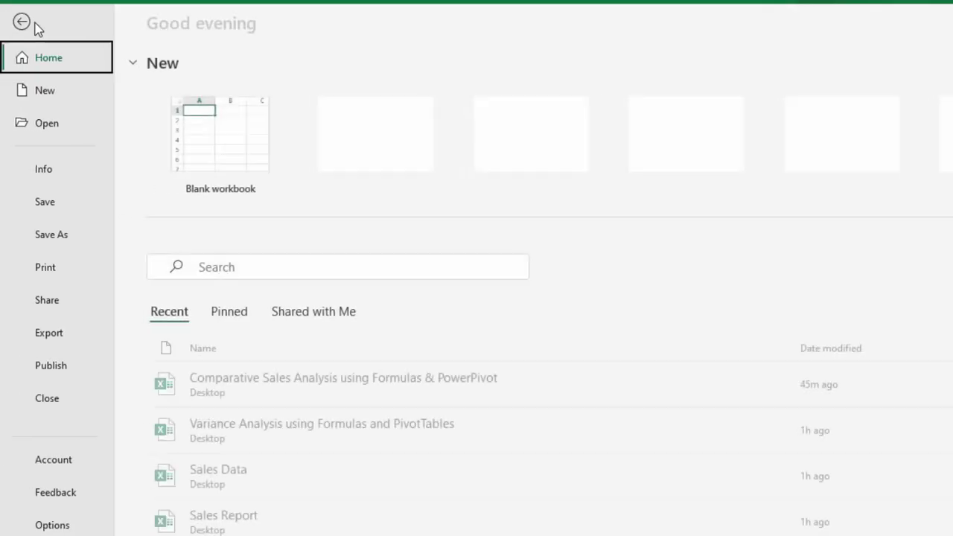
left_click(65, 525)
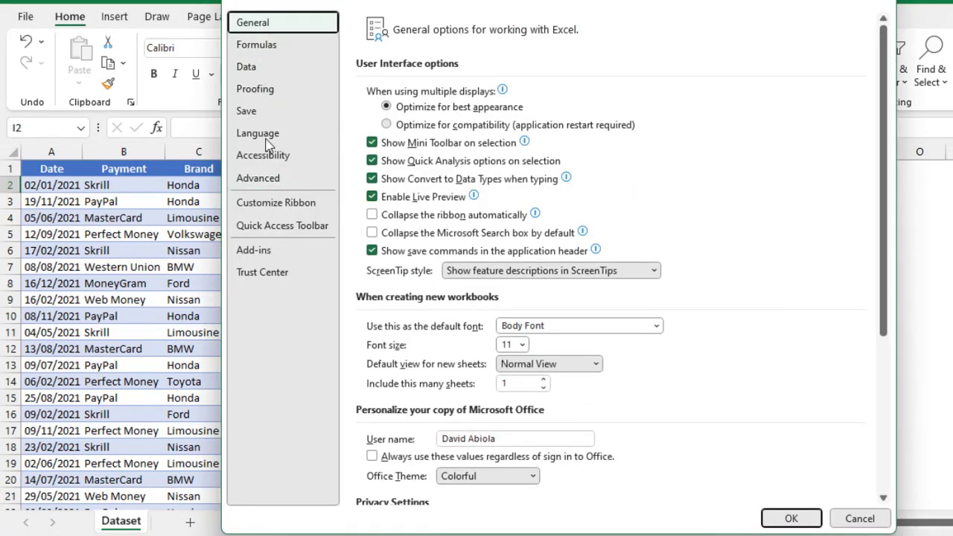
left_click(254, 253)
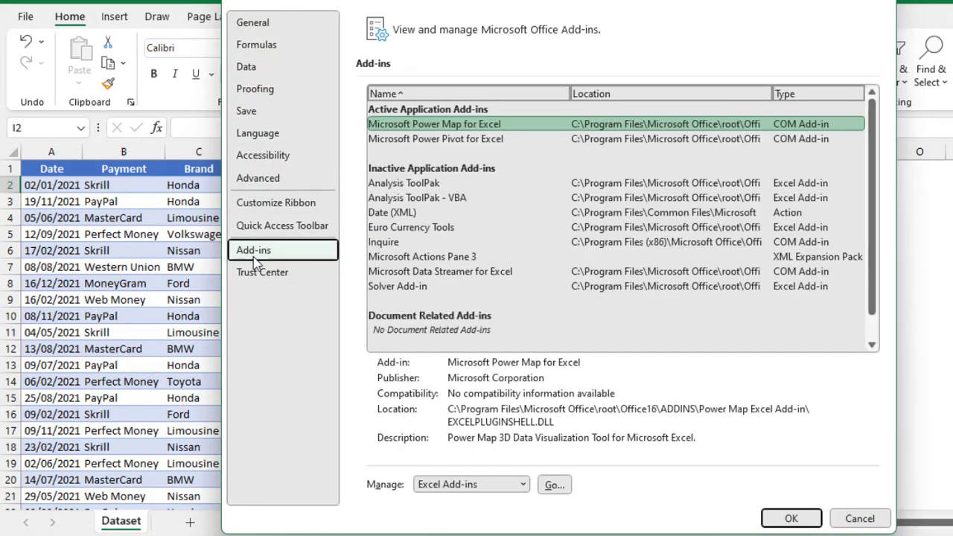
left_click(524, 485)
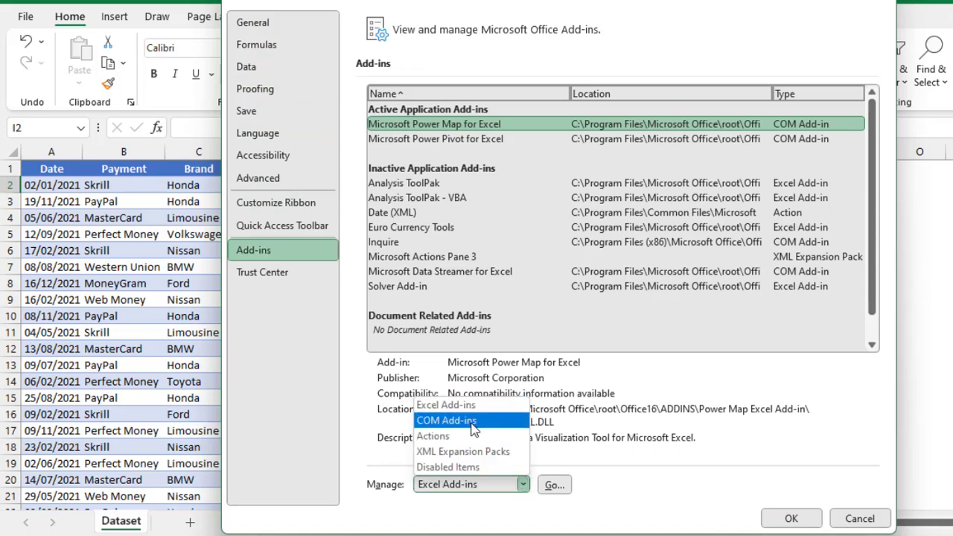
left_click(447, 421)
left_click(554, 485)
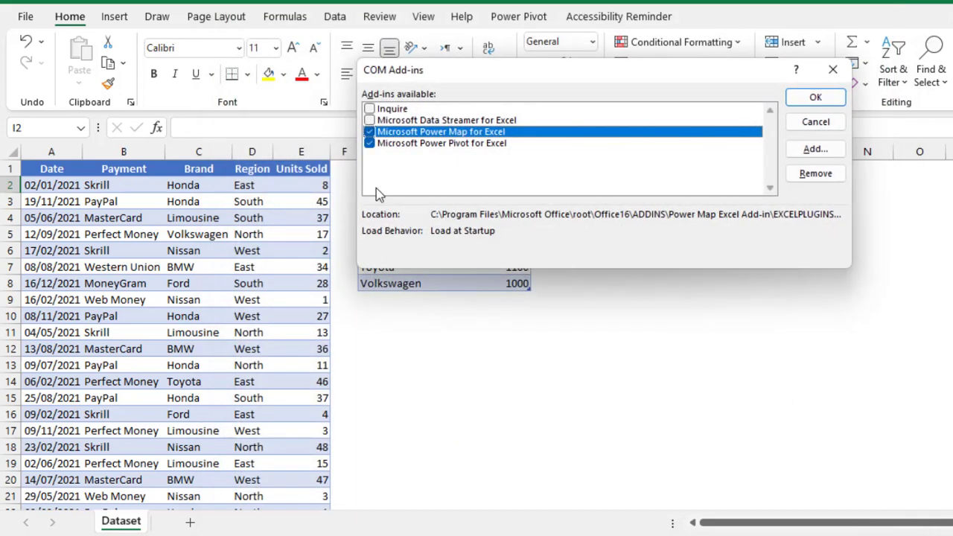
left_click(476, 145)
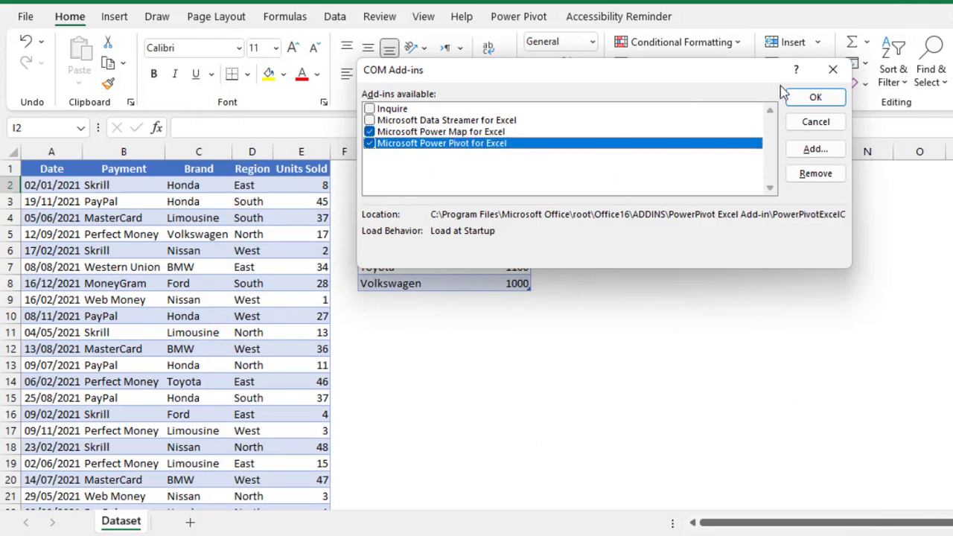
left_click(817, 99)
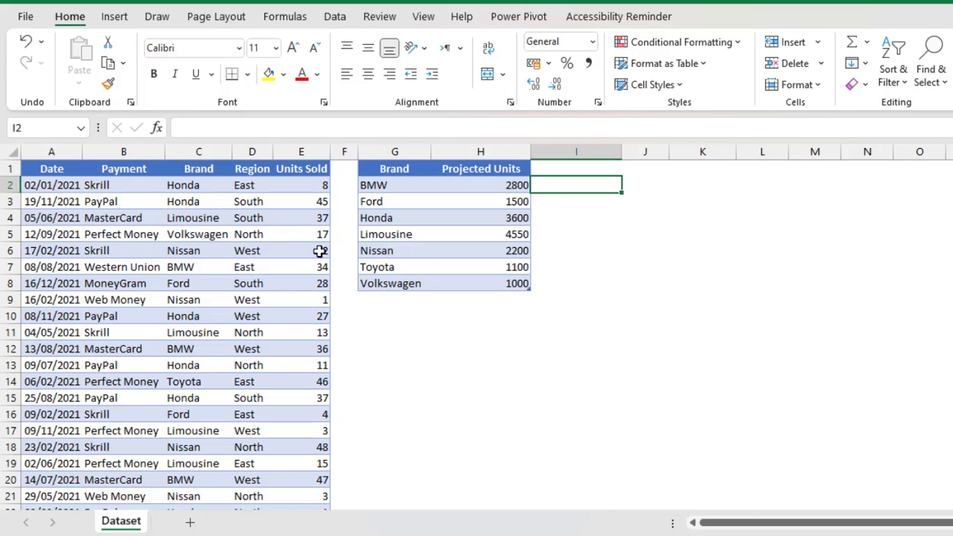
- Add the fSales table to the Power Pivot data model
left_click(199, 251)
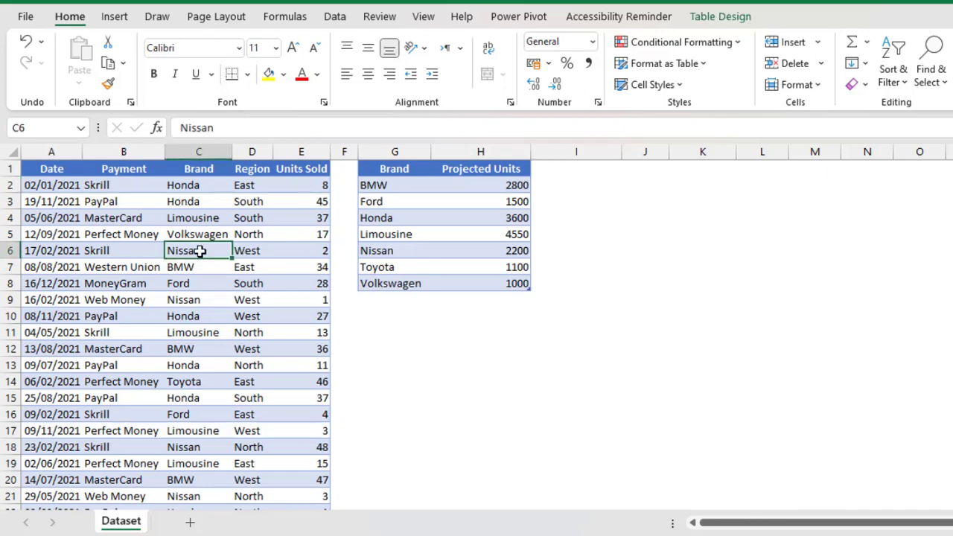
left_click(518, 17)
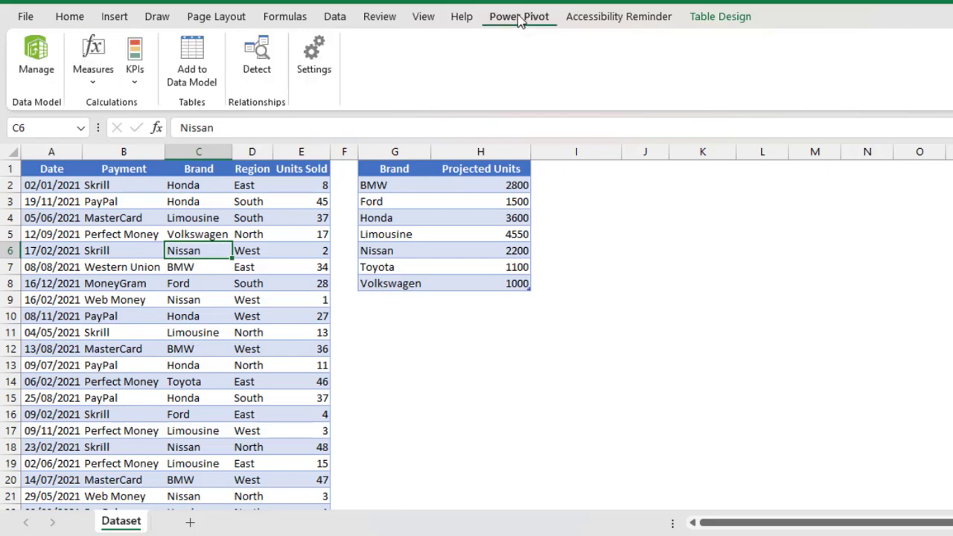
left_click(195, 78)
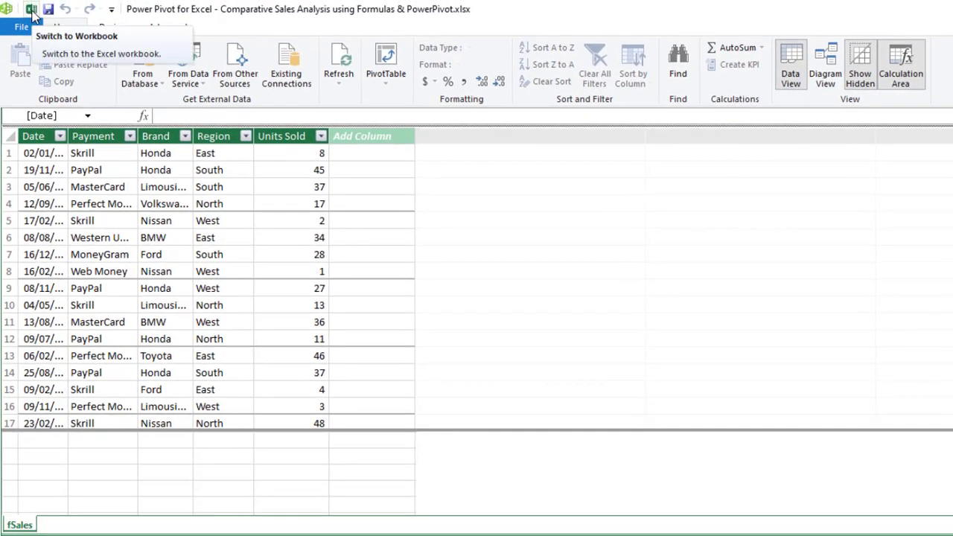
- Return to the workbook and add the projectionTBL table of projected units to the data model
left_click(31, 12)
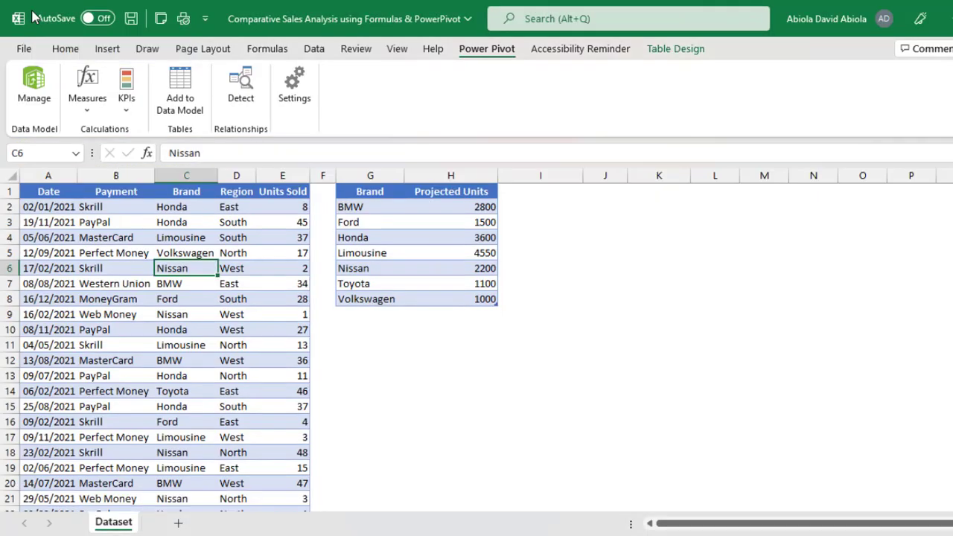
left_click(408, 237)
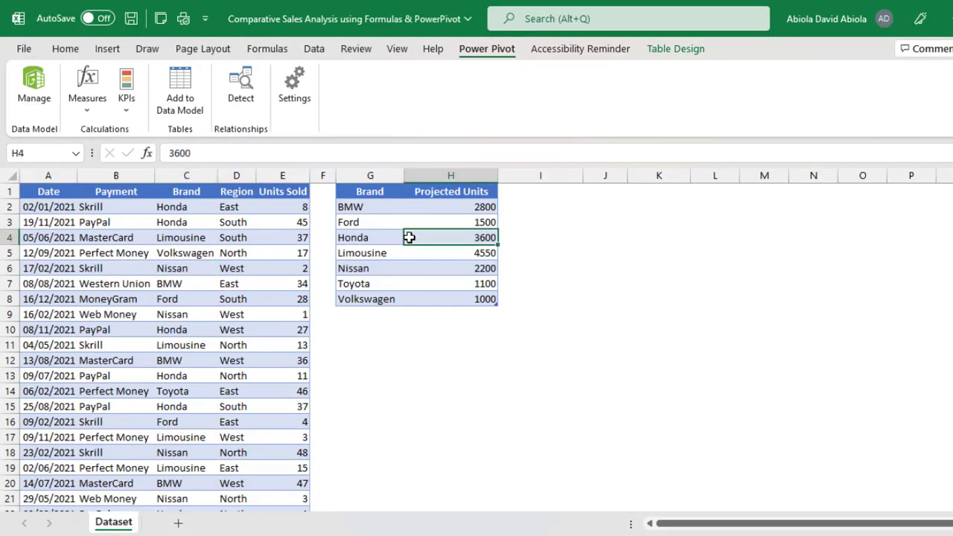
left_click(180, 91)
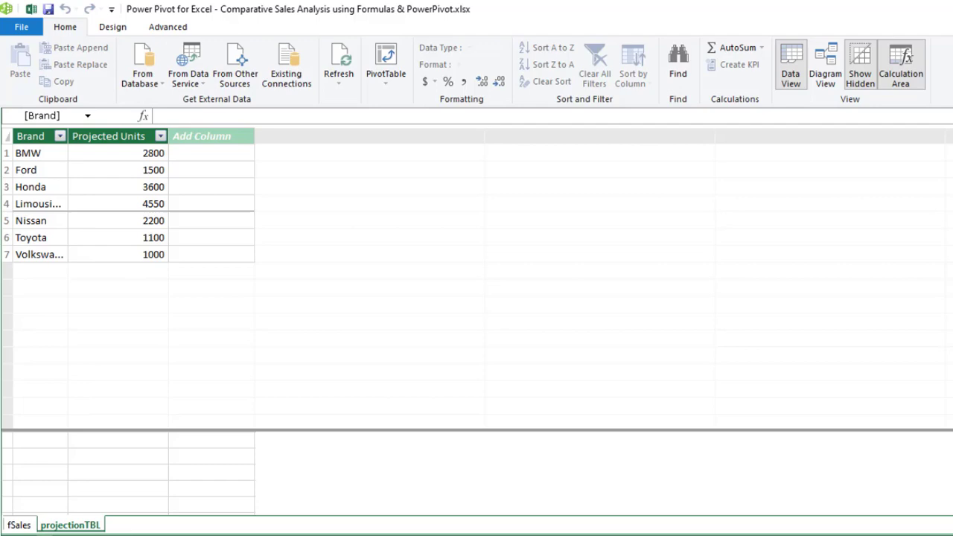
- Relate projectionTBL to fSales through their Brand fields in Diagram View, and place the fSales table below projectionTBL
left_click(20, 525)
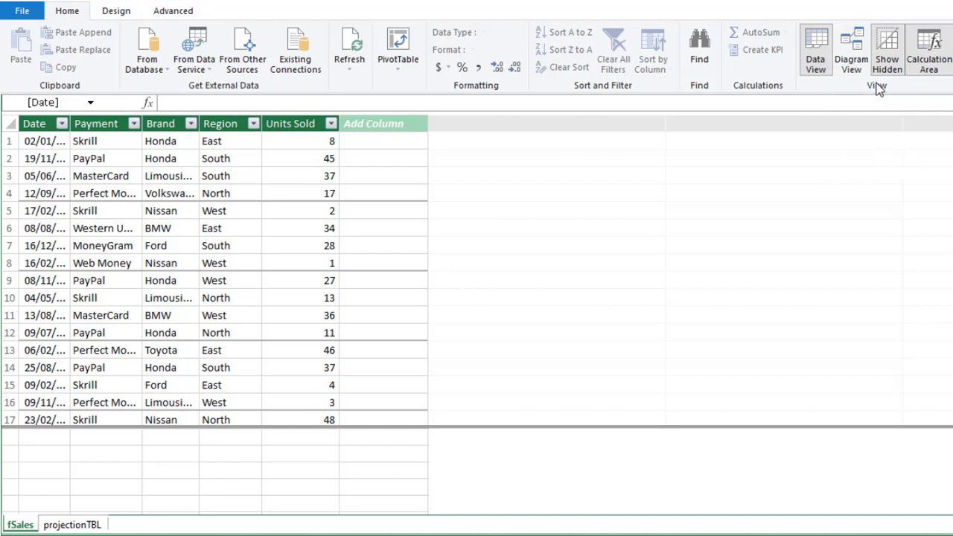
left_click(857, 65)
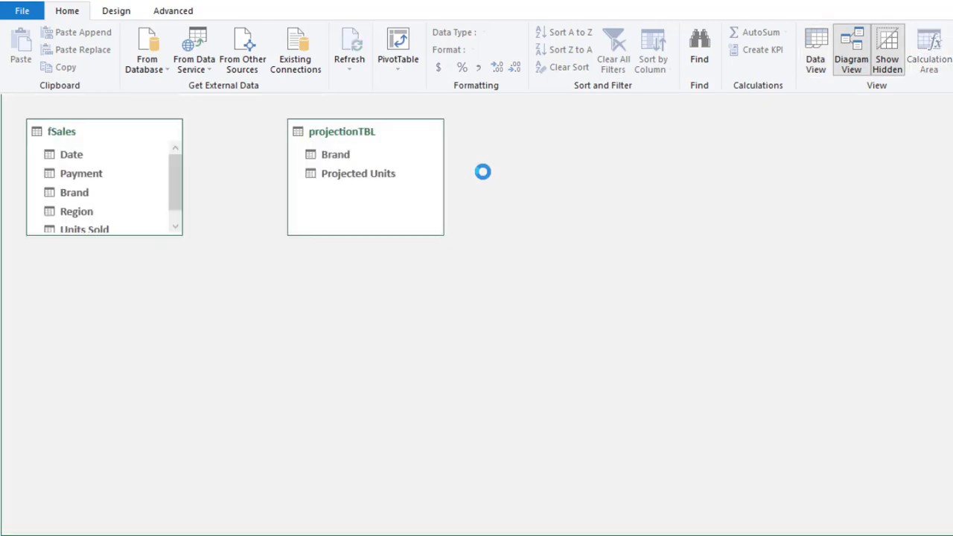
left_click(340, 160)
left_click_drag(341, 160, 76, 197)
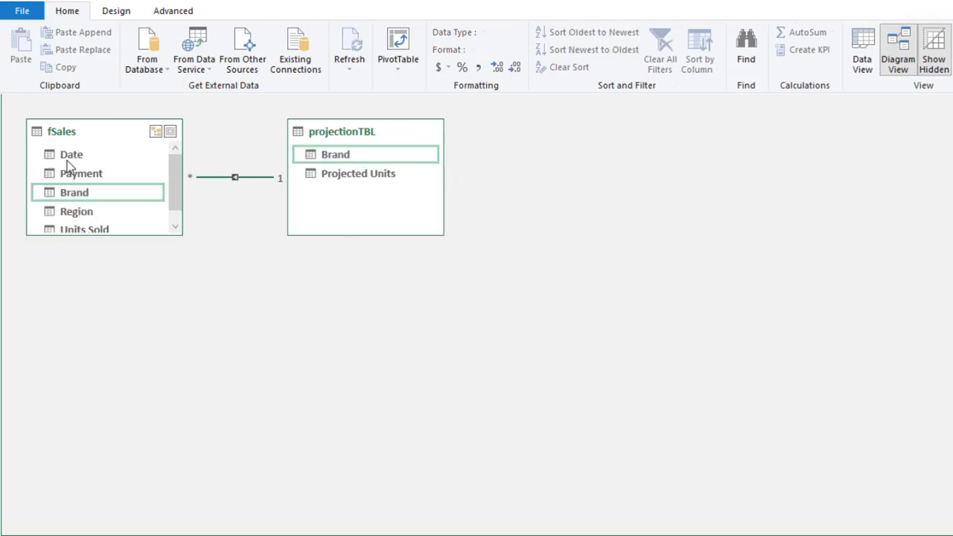
left_click_drag(94, 132, 131, 373)
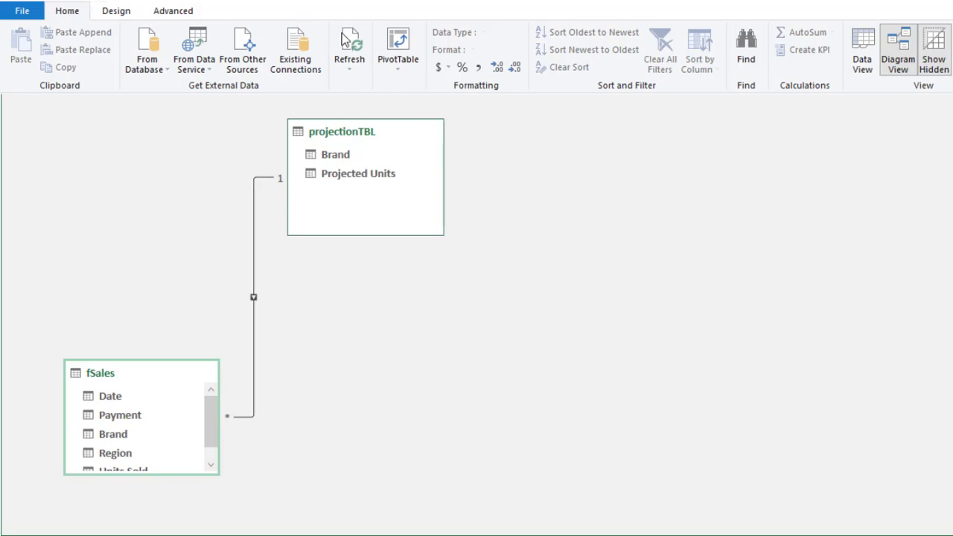
- Insert a PivotTable from the data model on the existing Dataset worksheet at cell G11
left_click(397, 51)
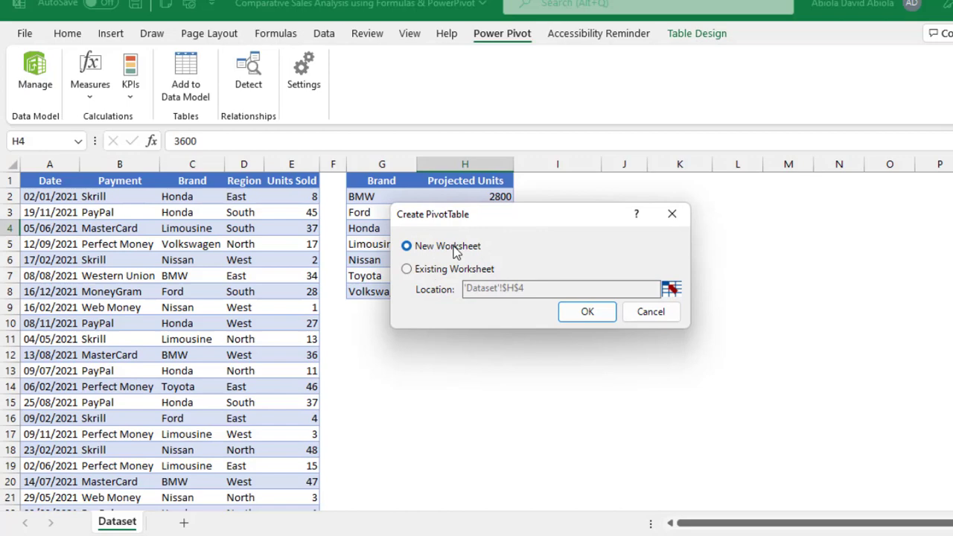
left_click(429, 274)
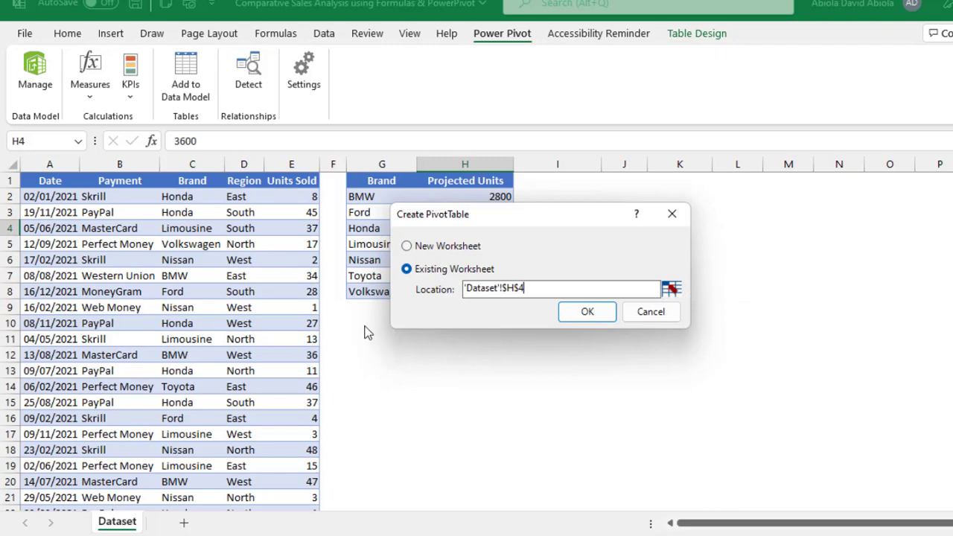
left_click(670, 289)
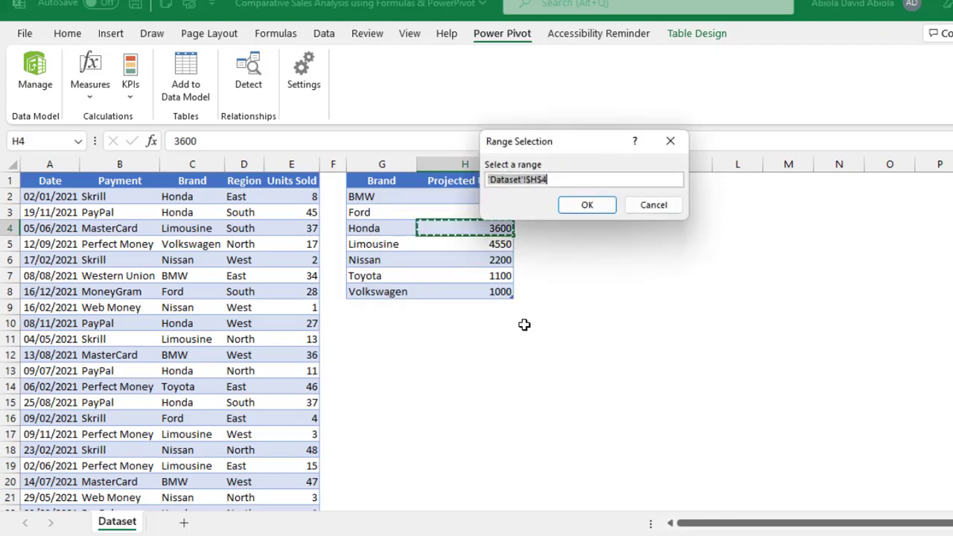
left_click(376, 339)
left_click(585, 206)
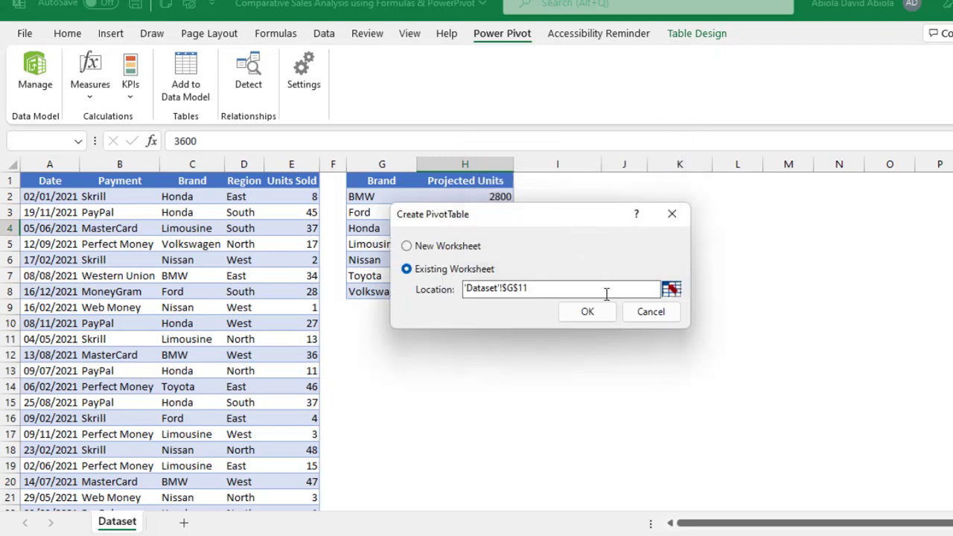
left_click(608, 312)
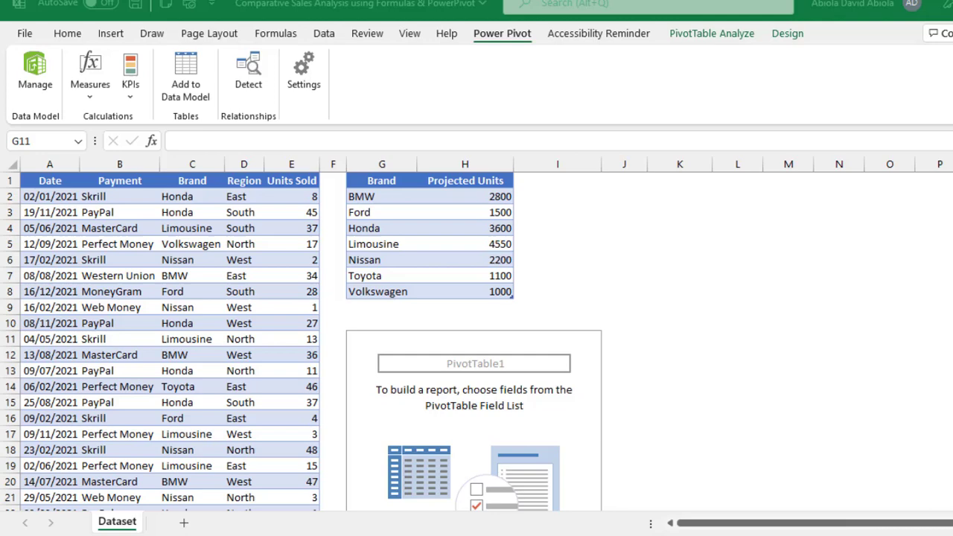
- Move the PivotTable Fields pane over the sales data and lengthen it so the field areas have more room
left_click_drag(470, 437, 636, 406)
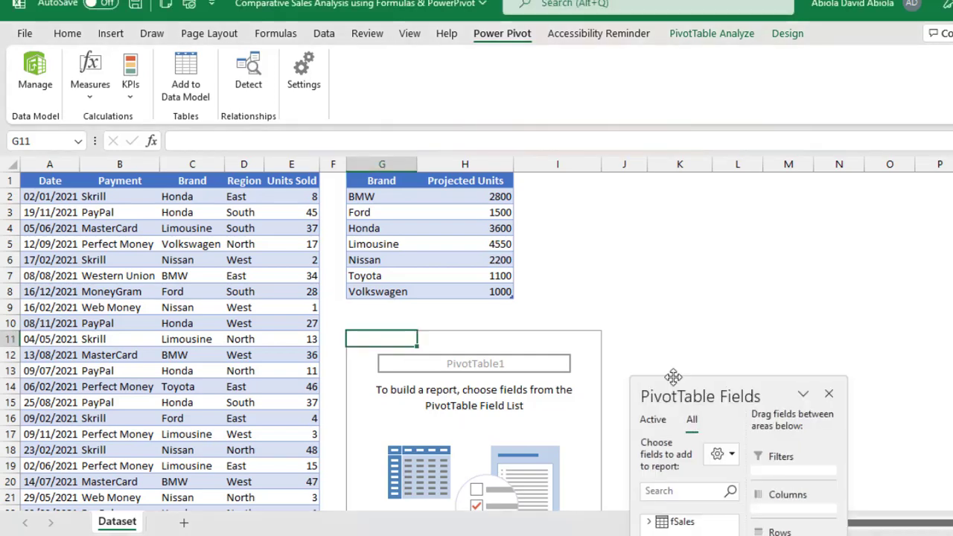
left_click_drag(673, 377, 113, 69)
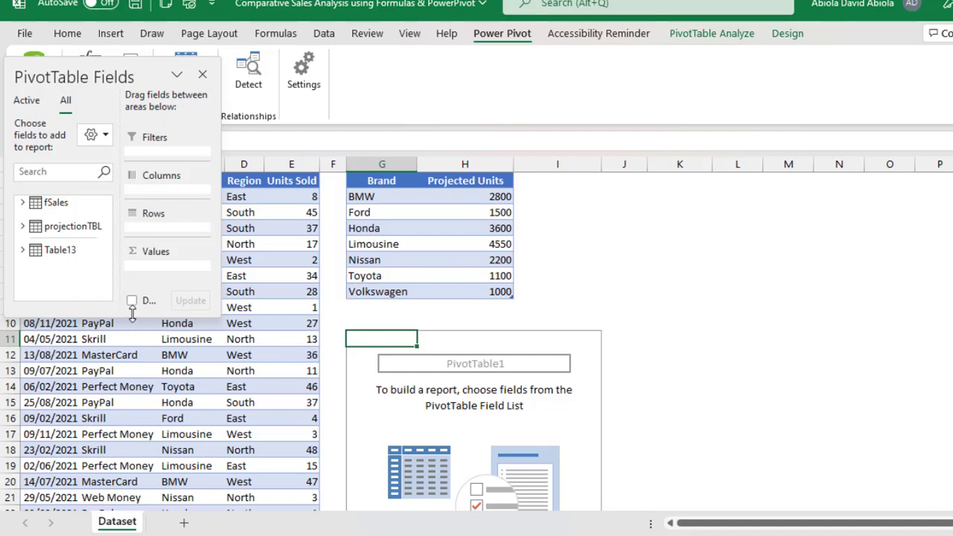
left_click_drag(132, 312, 152, 506)
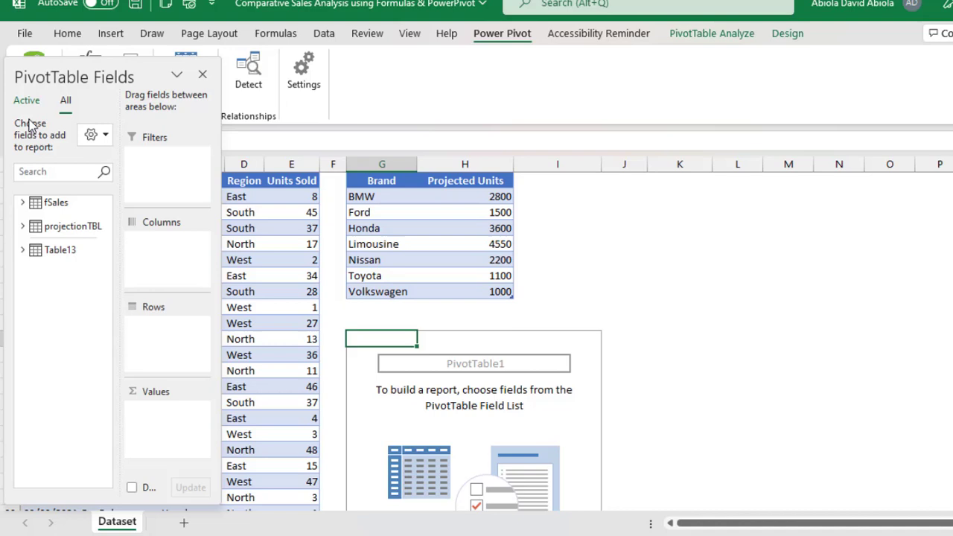
- Show the fSales and projectionTBL tables in the active list of PivotTable fields
right_click(56, 202)
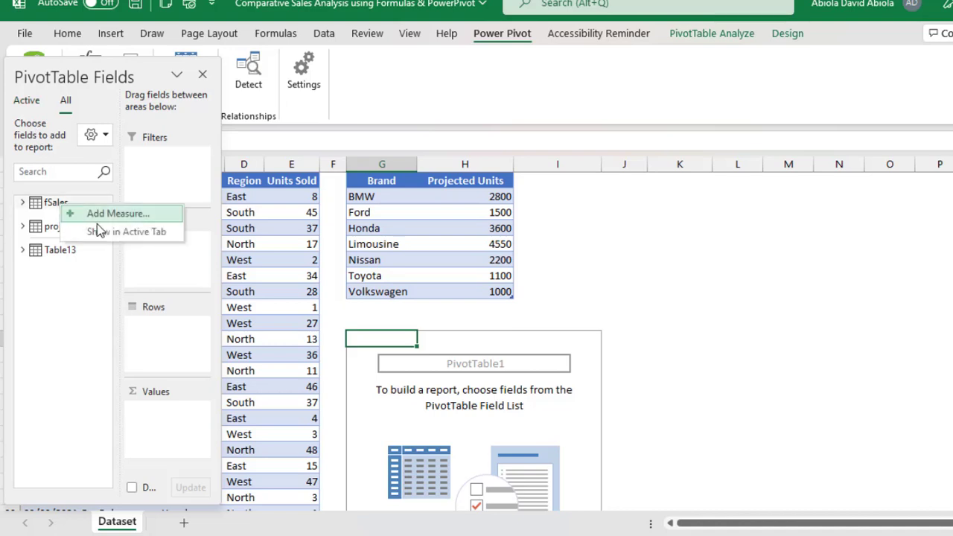
key("Escape")
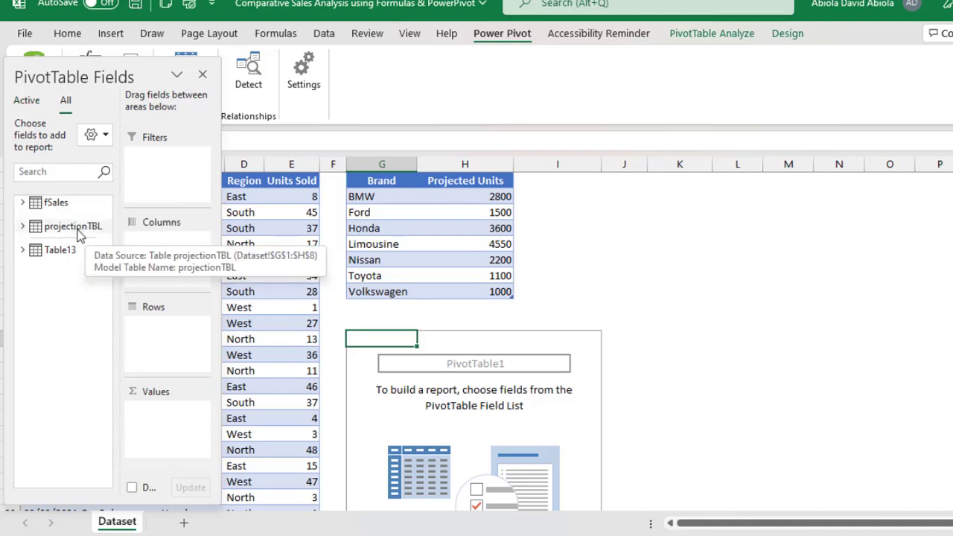
right_click(78, 230)
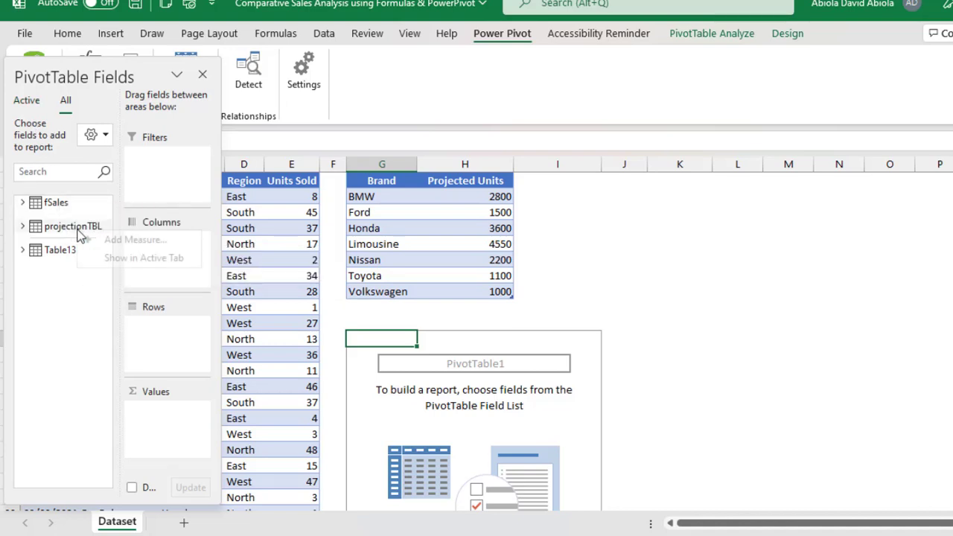
left_click(111, 257)
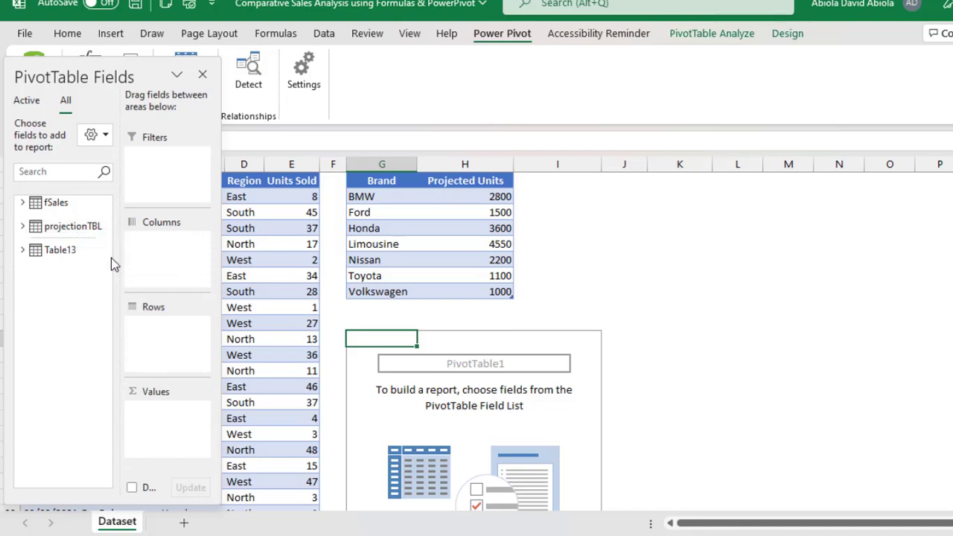
- Build the PivotTable with projectionTBL's Brand in rows and the sums of Projected Units and fSales Units Sold as values
left_click(21, 104)
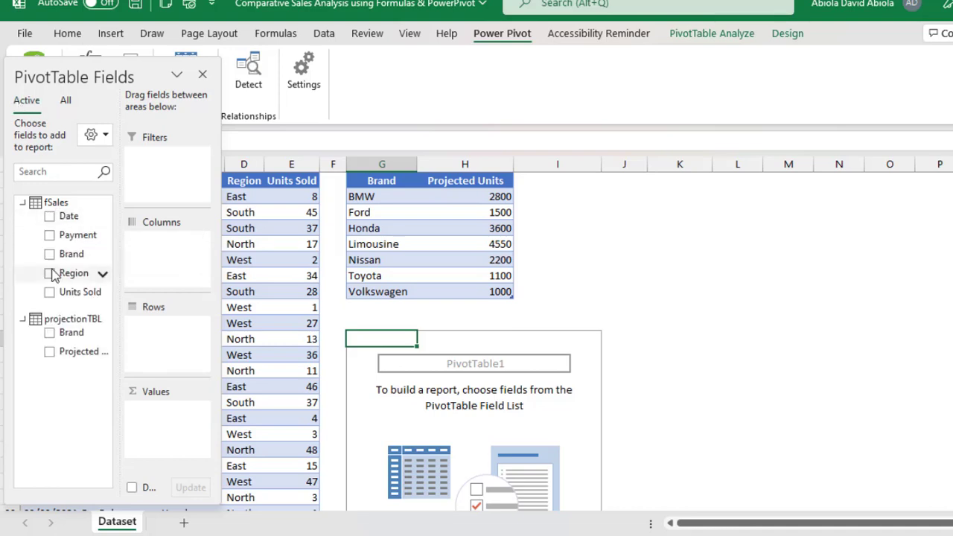
left_click(49, 334)
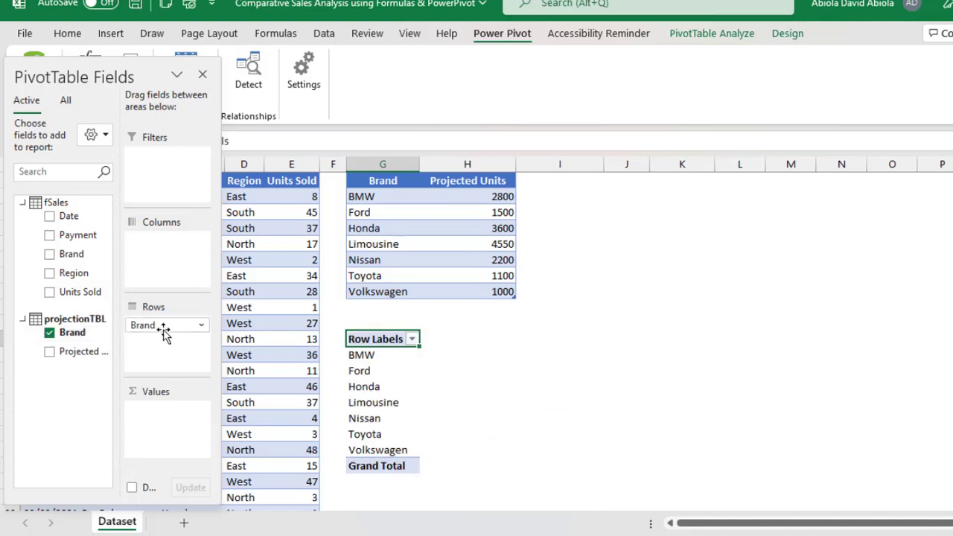
left_click(49, 351)
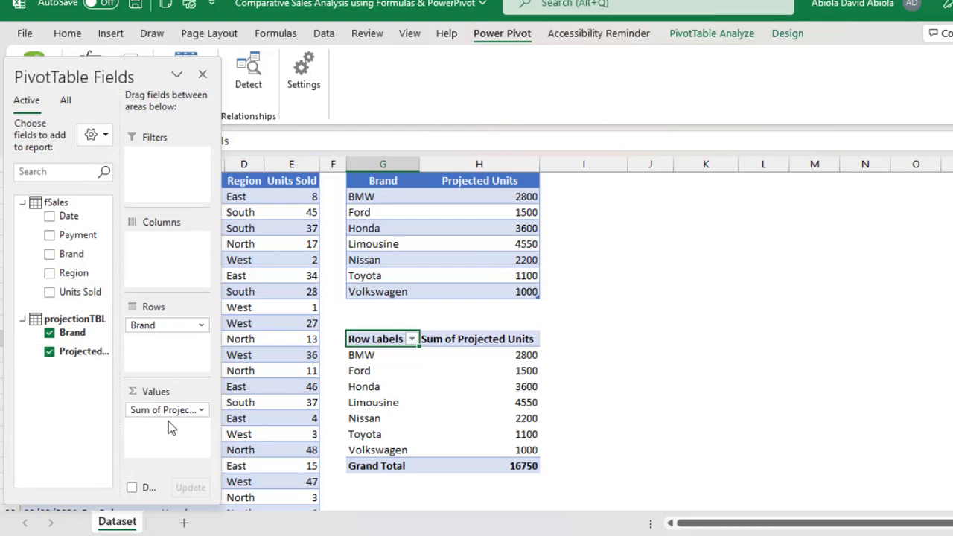
left_click(50, 292)
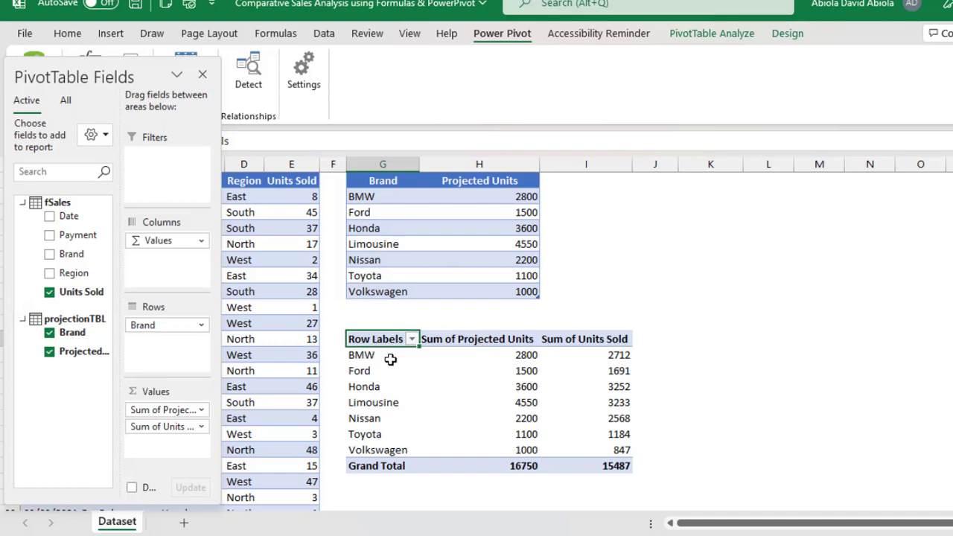
- Compare the projected units with the units sold for BMW and Limousine in the PivotTable
left_click(466, 356)
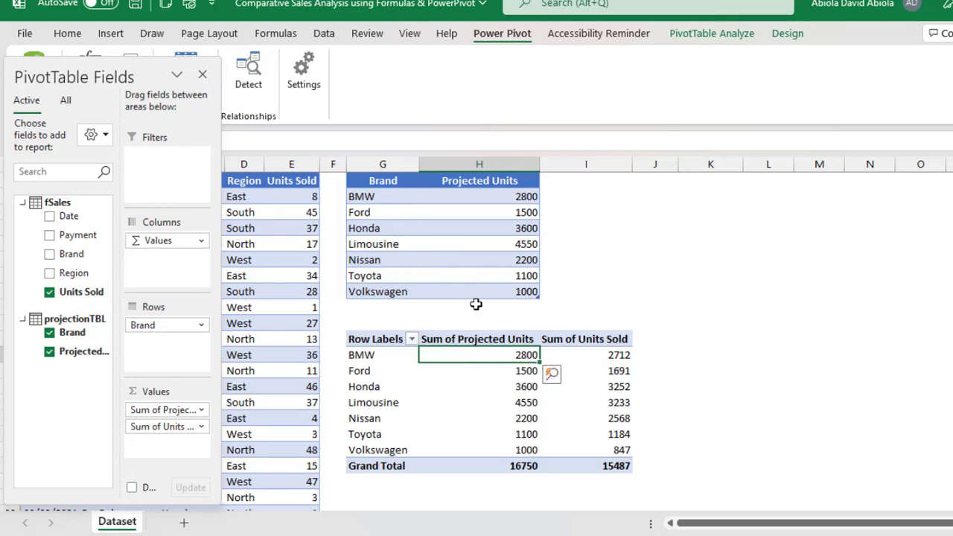
left_click(609, 357)
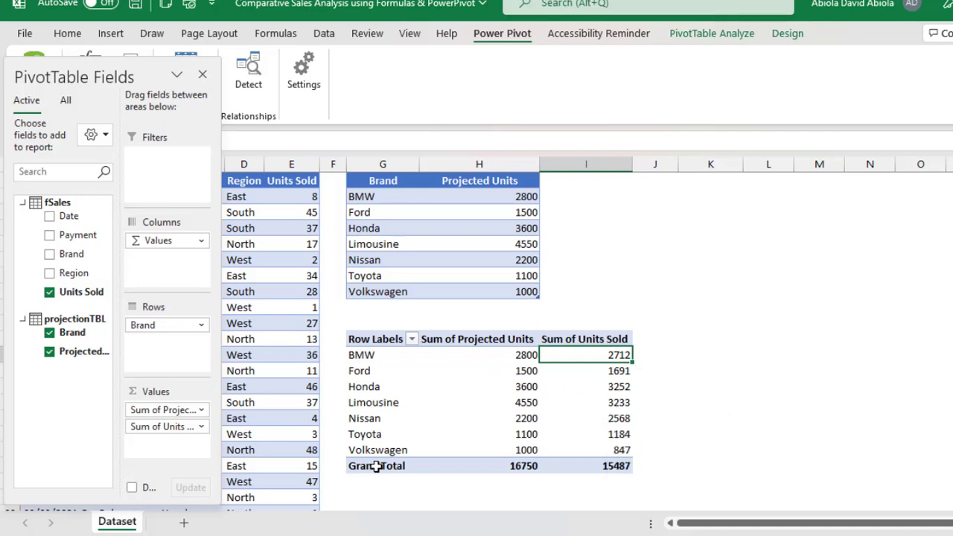
left_click(358, 403)
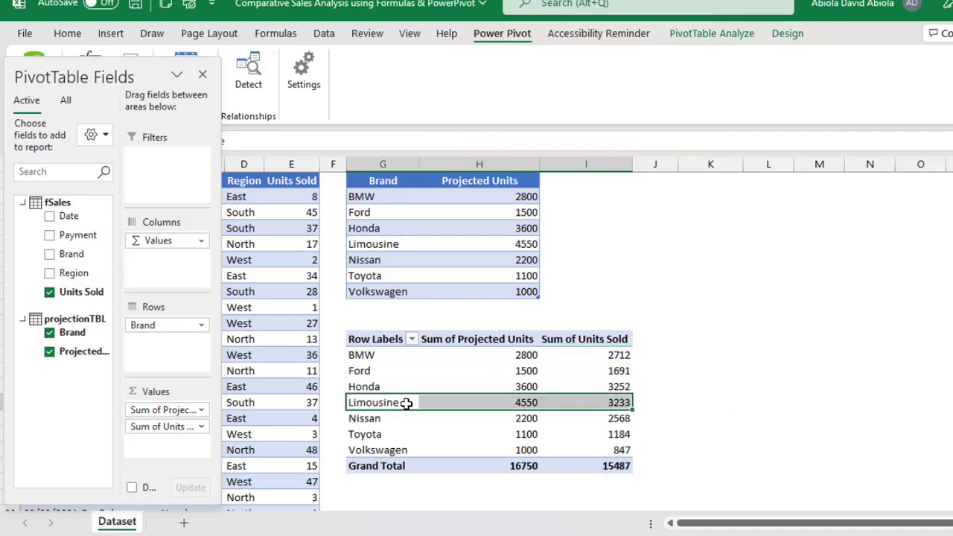
left_click(508, 403)
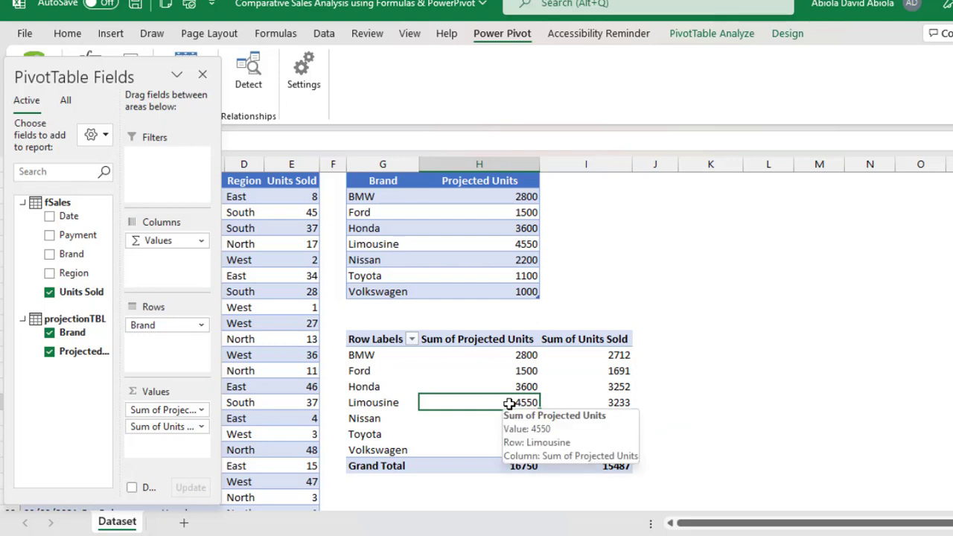
left_click(589, 403)
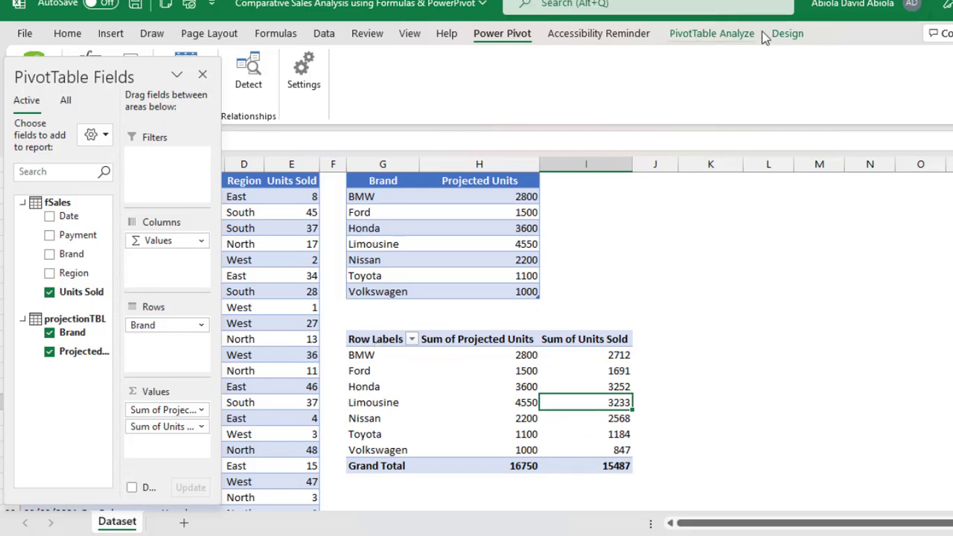
- Move the PivotTable Fields pane off the sales data and show the PivotTable in tabular form
left_click(782, 36)
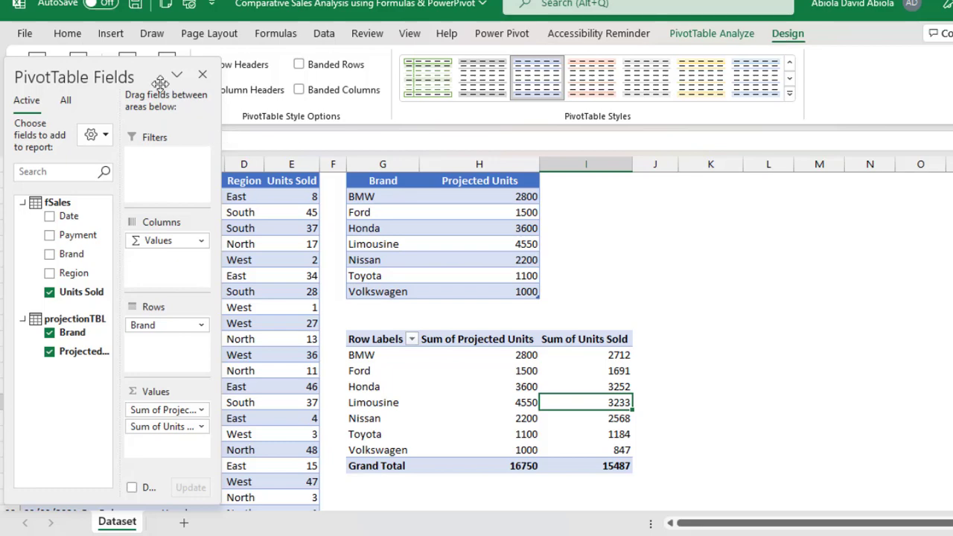
left_click_drag(160, 82, 860, 176)
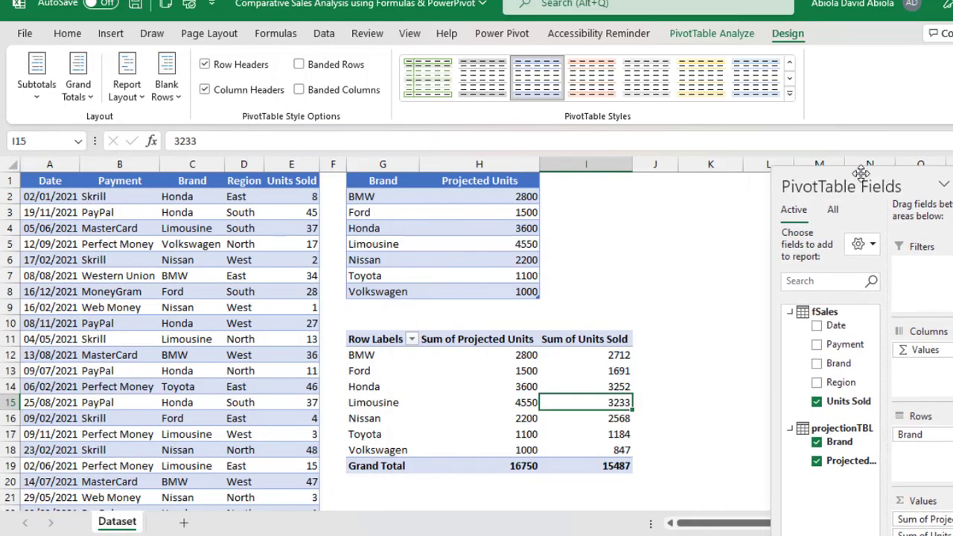
left_click(131, 93)
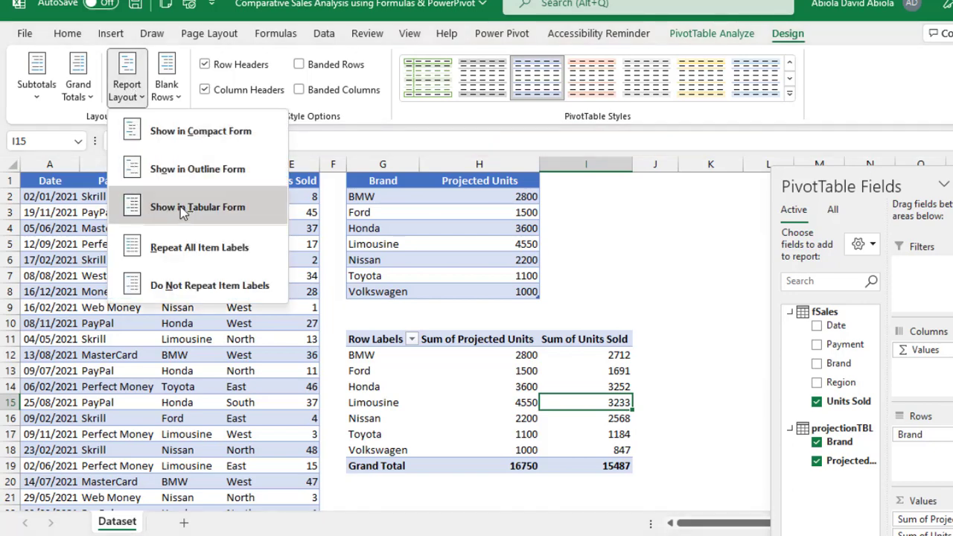
left_click(184, 209)
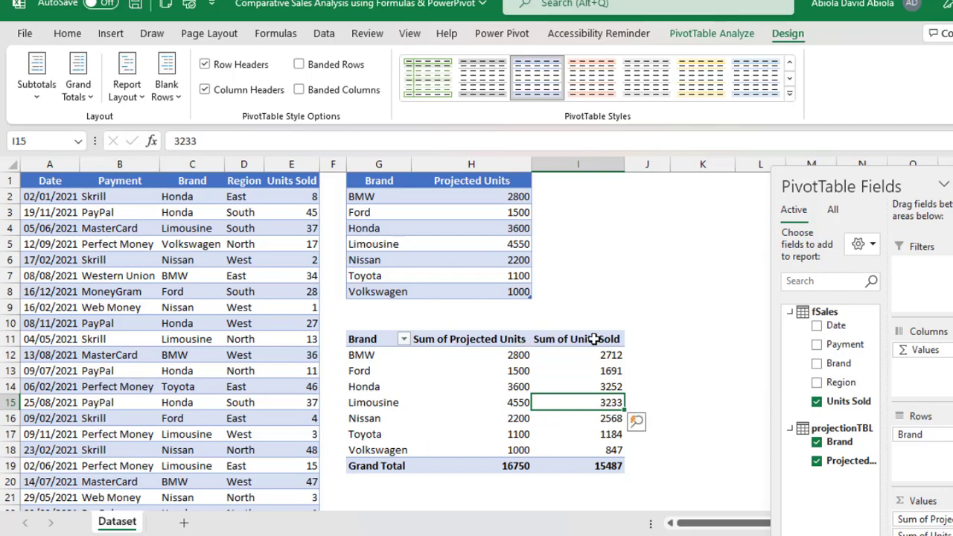
- Shorten the custom name of the Sum of Projected Units value field to Projected Units
double_click(472, 341)
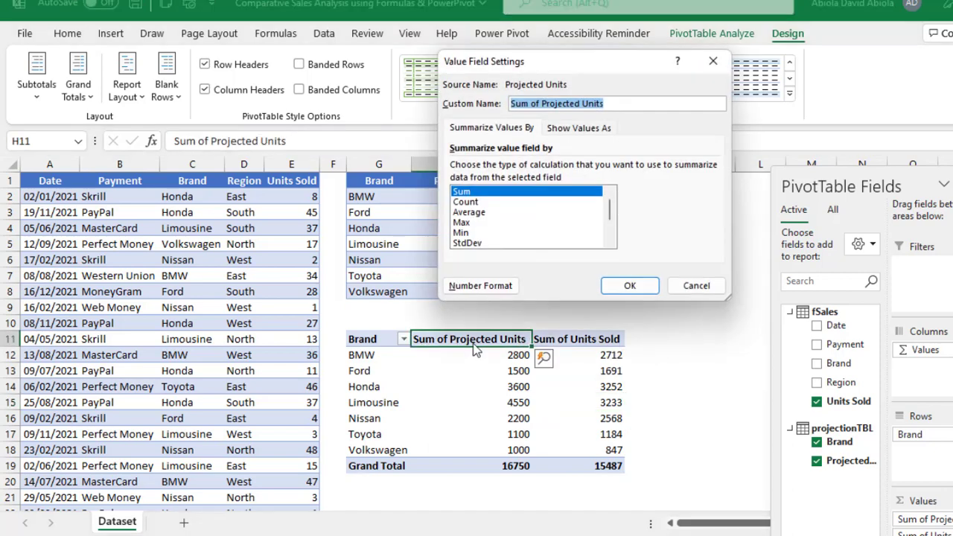
left_click_drag(542, 104, 503, 112)
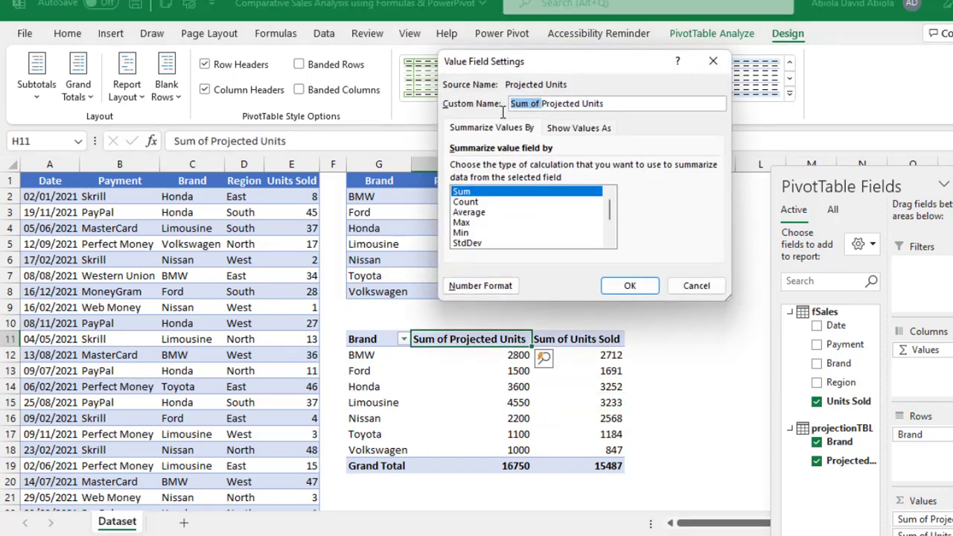
key("BackSpace")
key("Return")
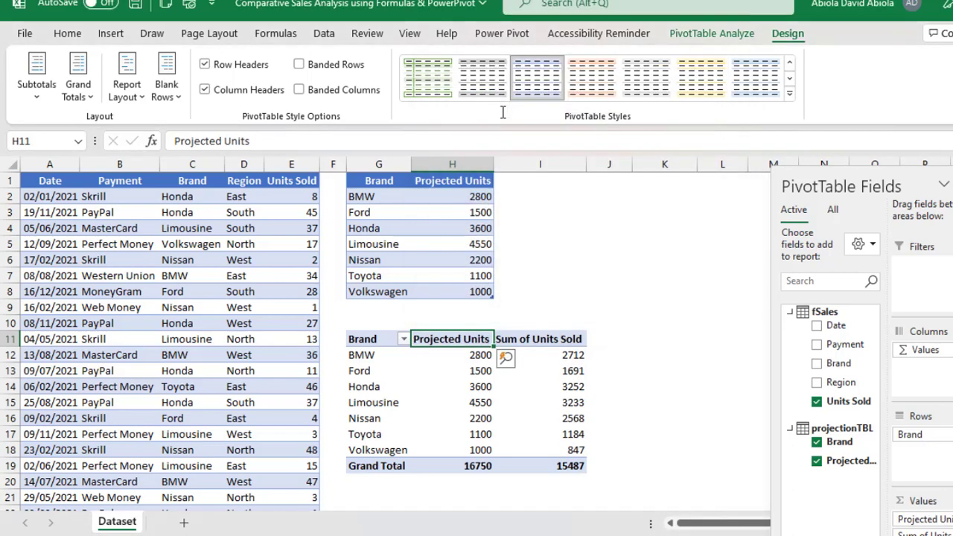
- Shorten the custom name of the Sum of Units Sold value field to Units Sold
left_click(548, 341)
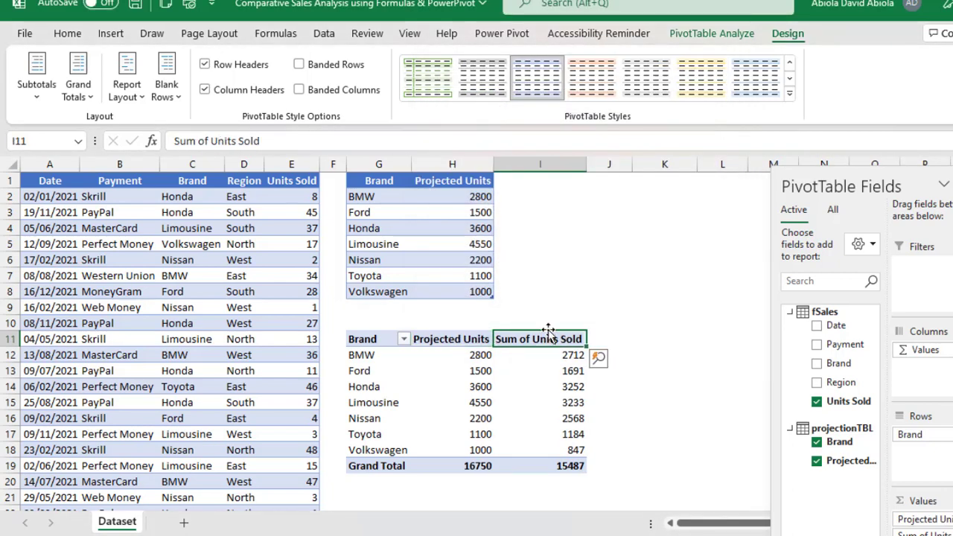
double_click(548, 341)
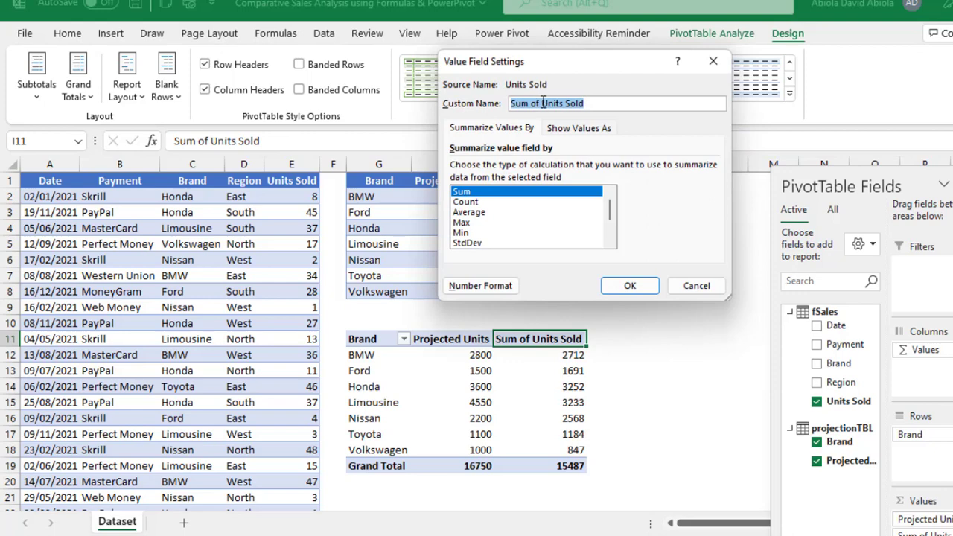
left_click_drag(542, 103, 436, 134)
key("BackSpace")
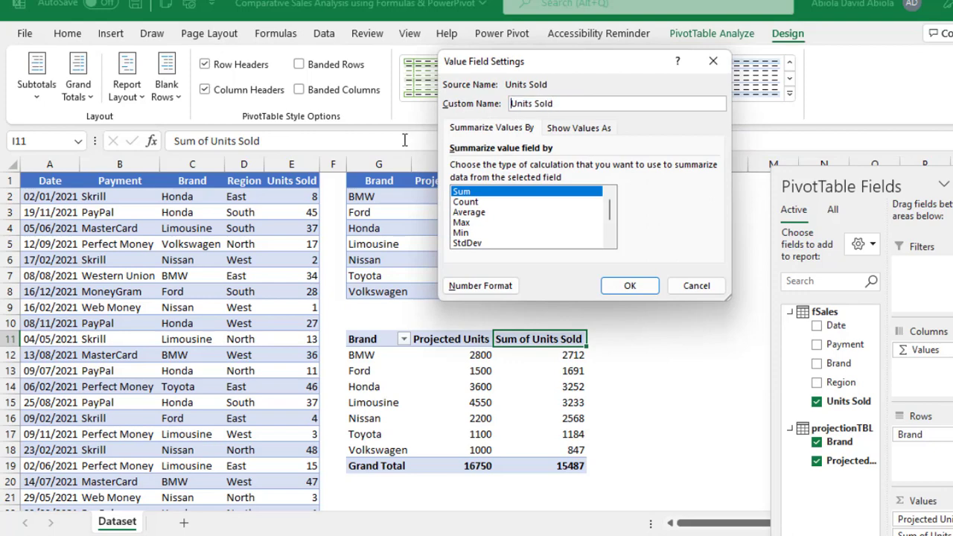
key("Return")
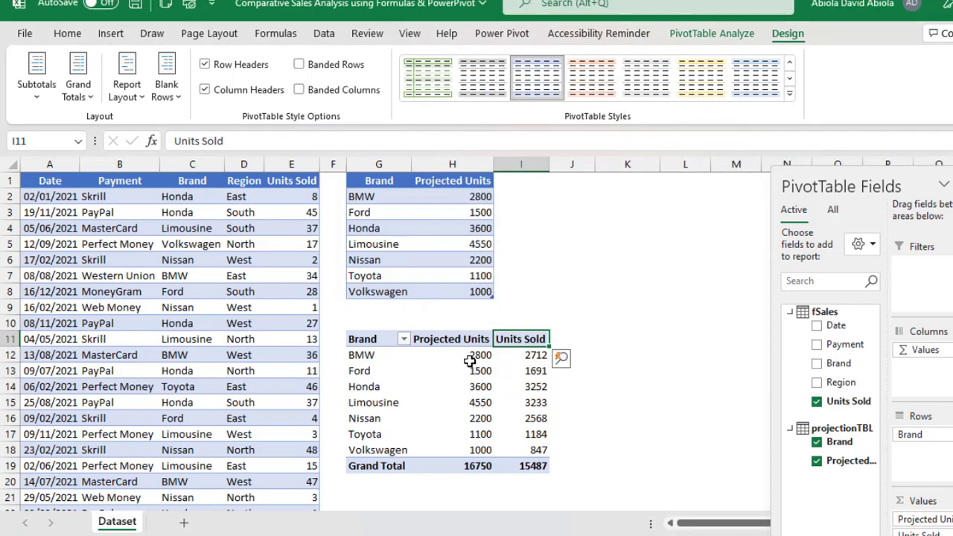
- Format the PivotTable's Projected Units field as Number with a 1000 separator and 0 decimal places
left_click(469, 358)
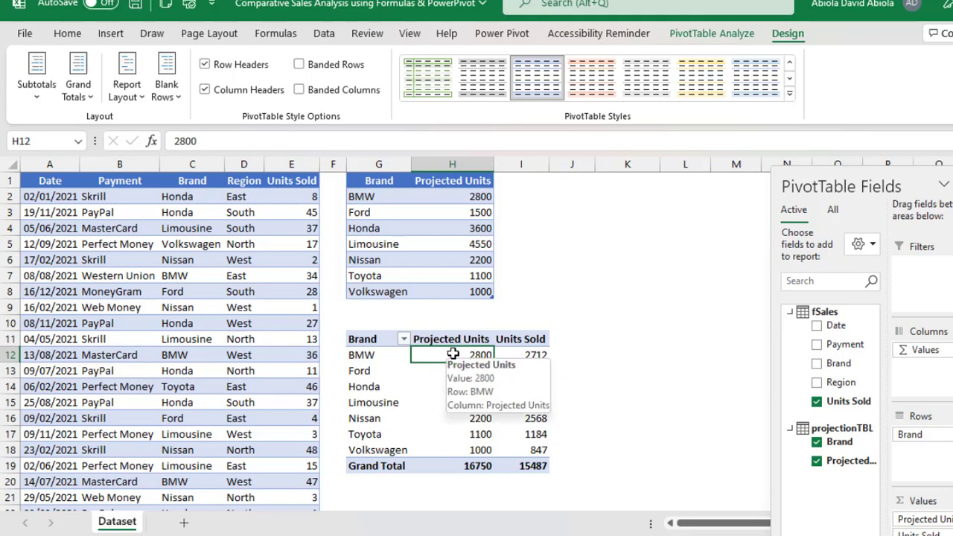
right_click(453, 354)
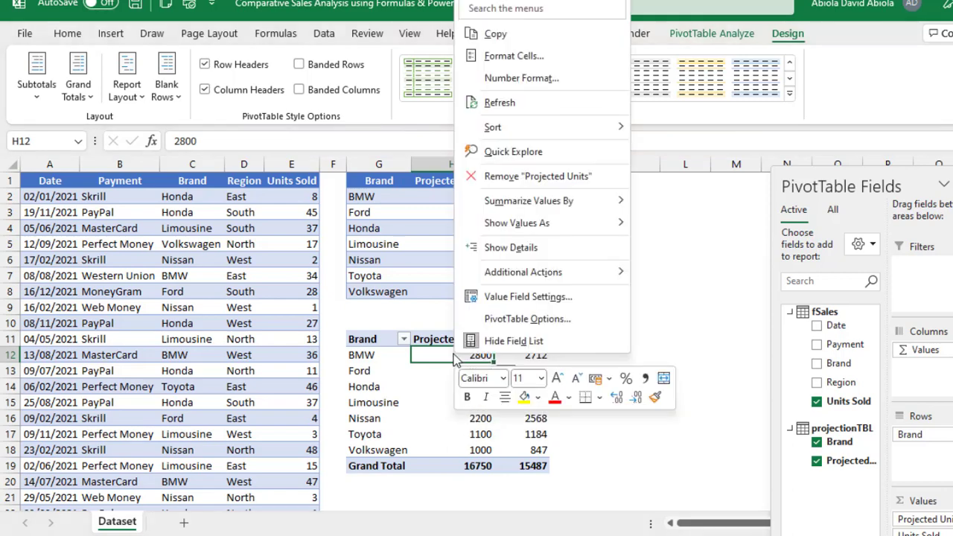
left_click(518, 82)
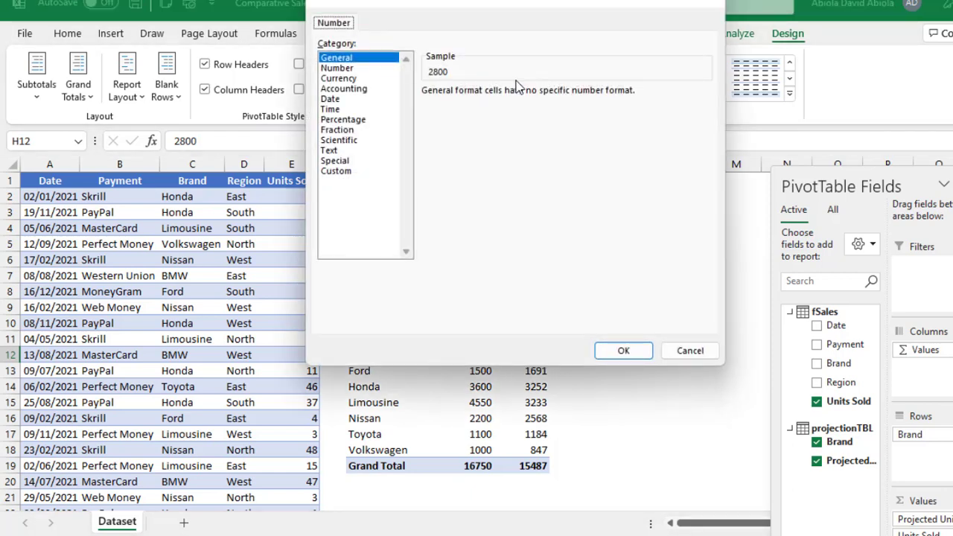
left_click(343, 68)
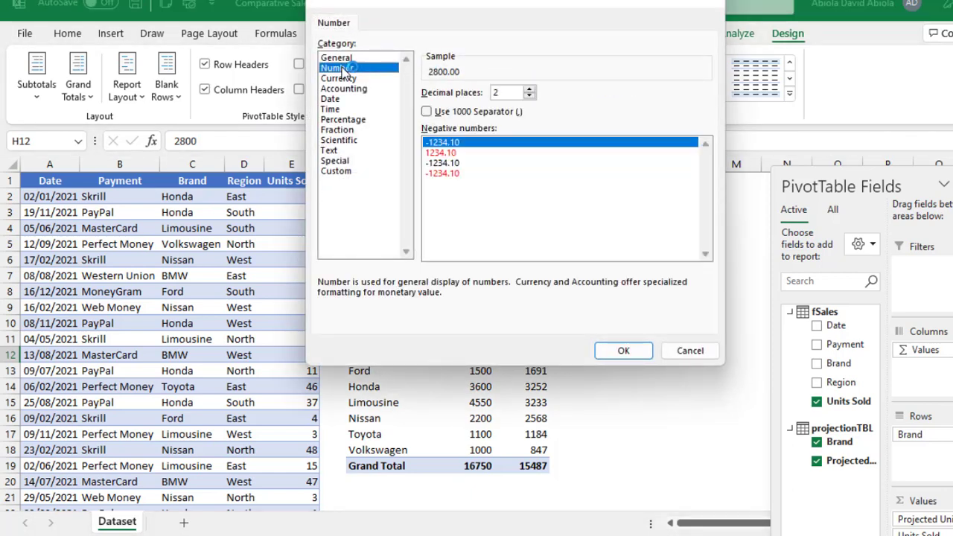
left_click(427, 113)
left_click(531, 96)
left_click(531, 96)
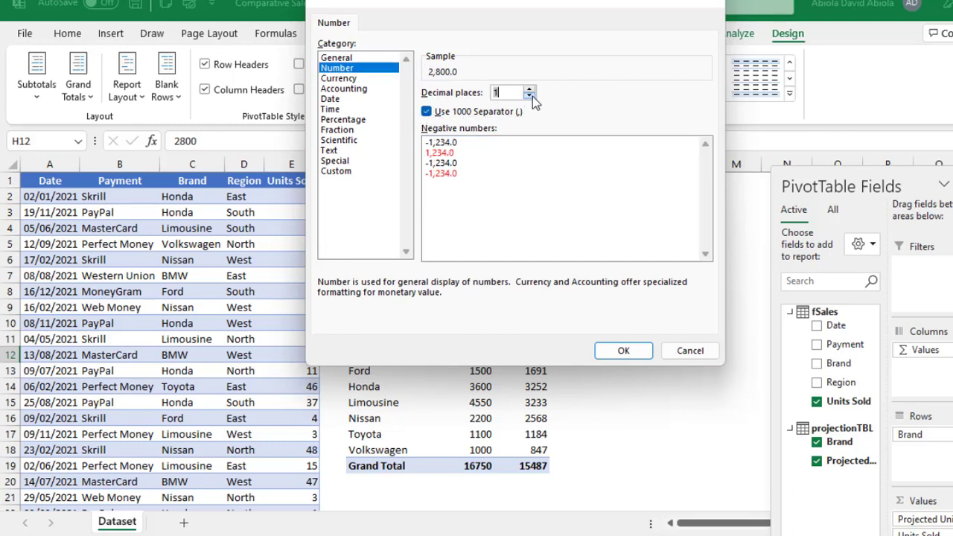
left_click(613, 354)
- Format the PivotTable's Units Sold field as Number with a 1000 separator and 0 decimal places, and check both grand totals
right_click(523, 356)
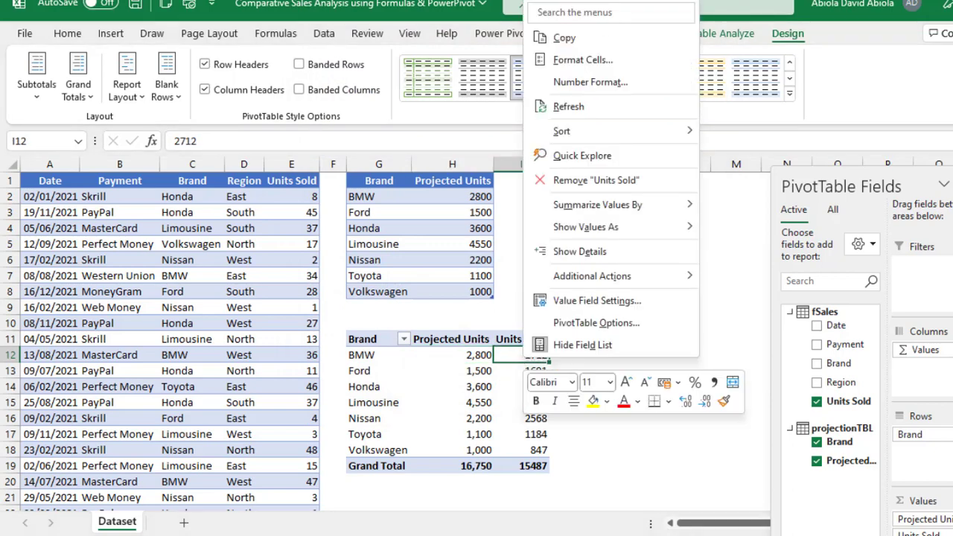
left_click(574, 81)
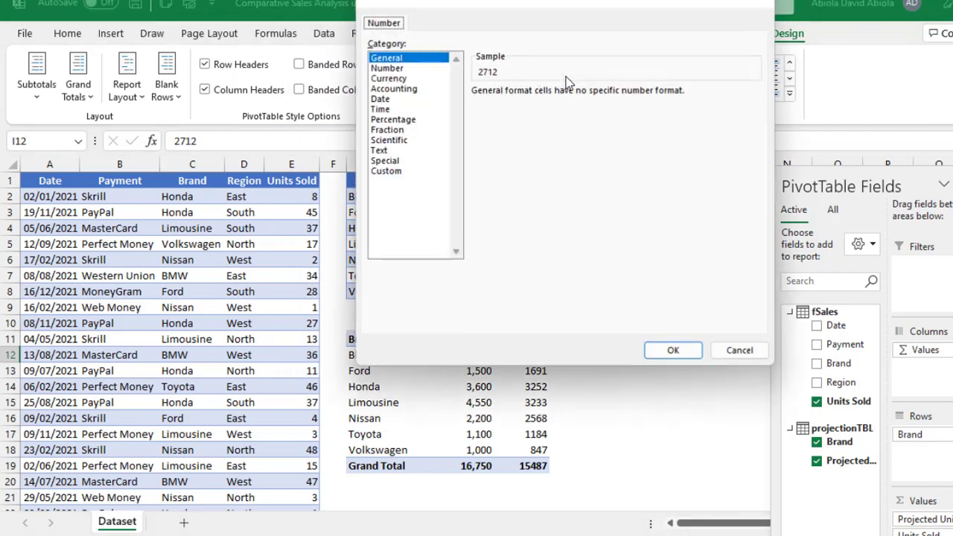
left_click(399, 70)
left_click(477, 112)
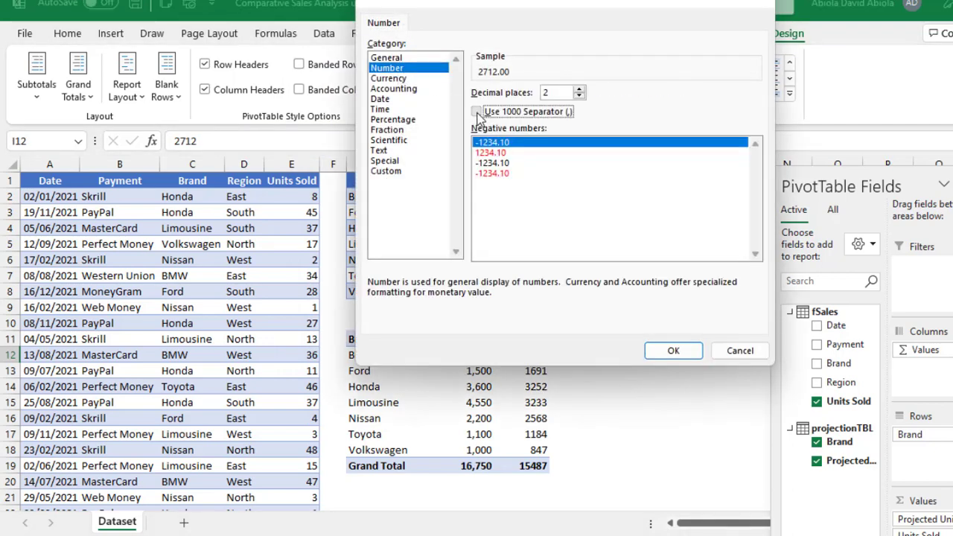
left_click(579, 96)
left_click(579, 96)
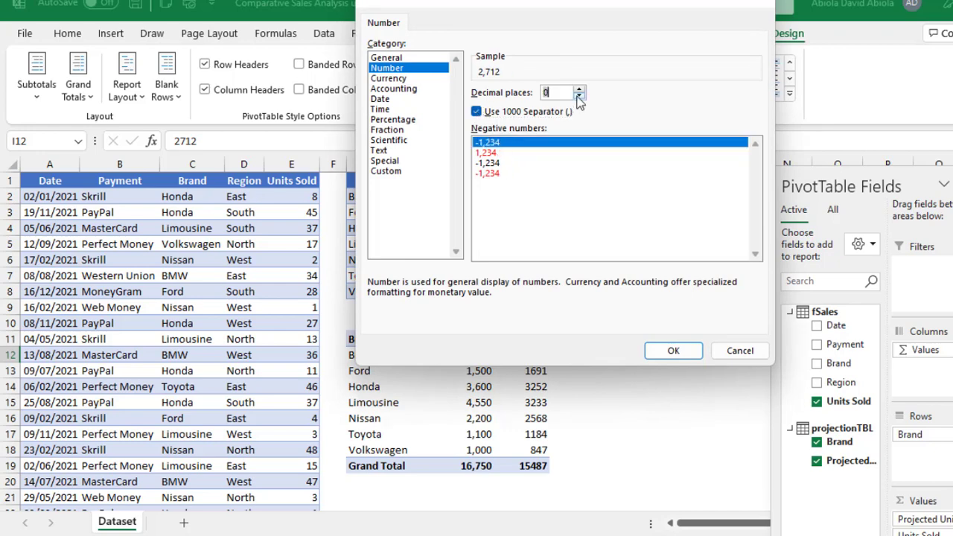
left_click(673, 351)
left_click(460, 465)
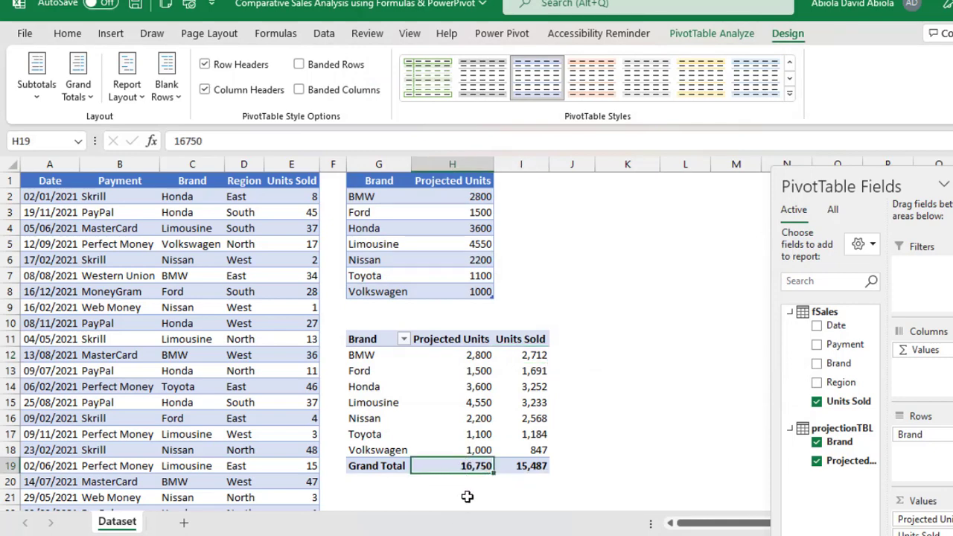
left_click(522, 466)
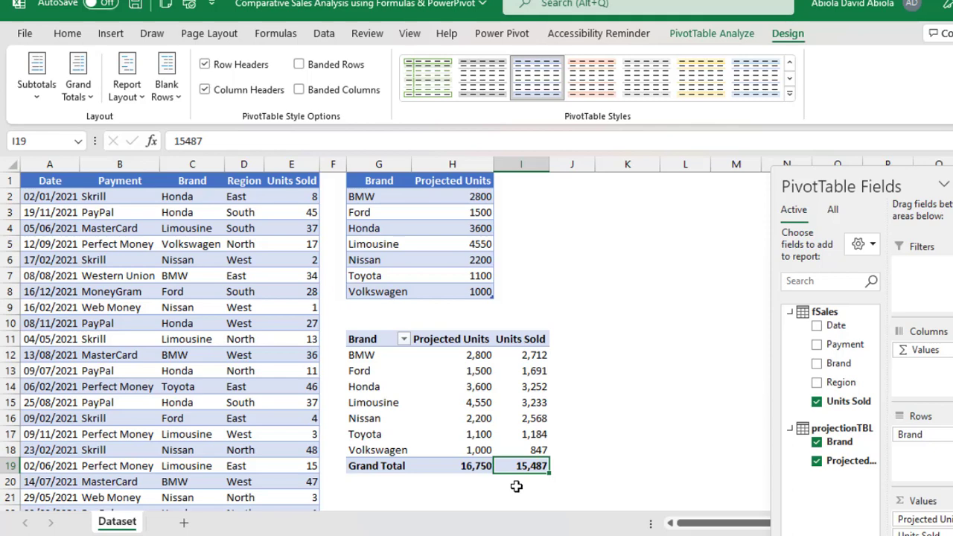
- Add a Units Sold column to the projection table by copying the header from E1 to I1, and select its first data cell
left_click(534, 182)
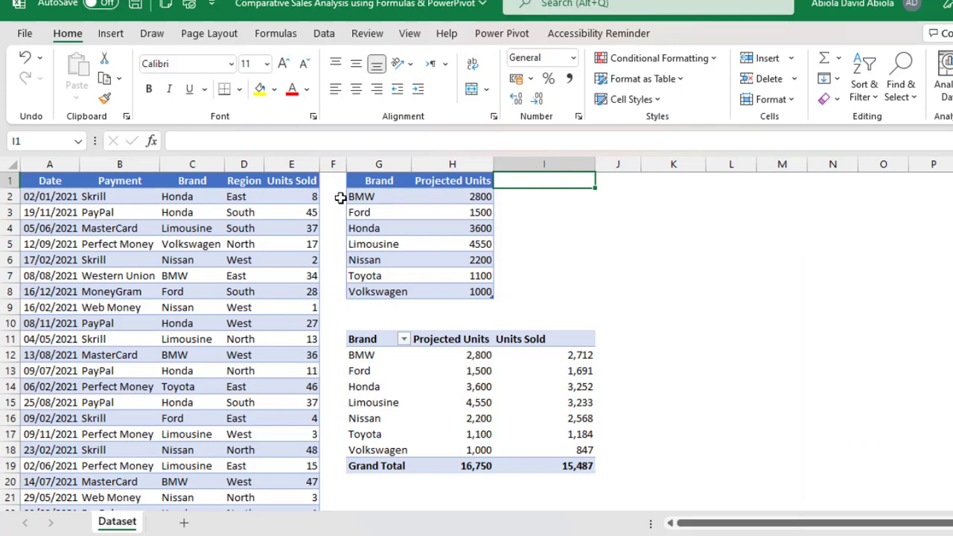
left_click(279, 182)
key("ctrl+c")
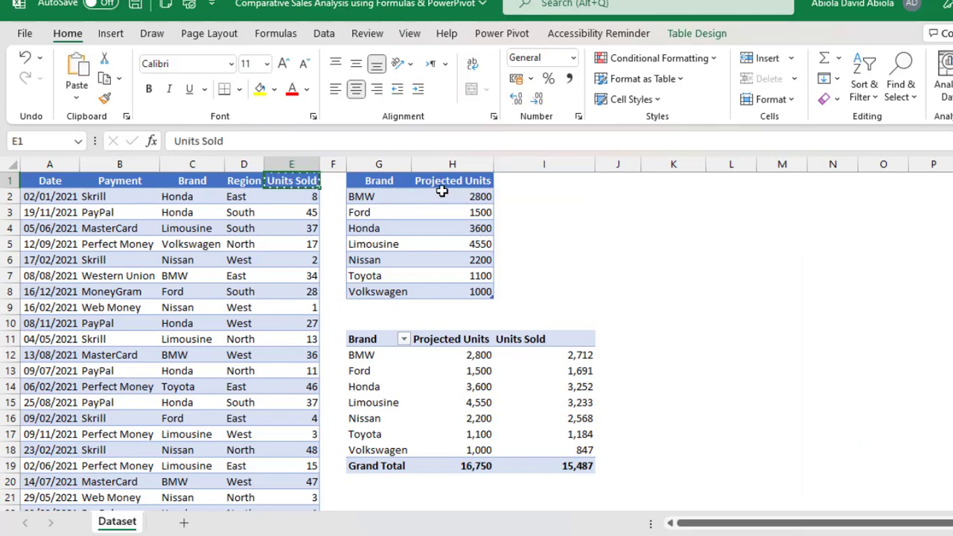
left_click(547, 178)
key("ctrl+v")
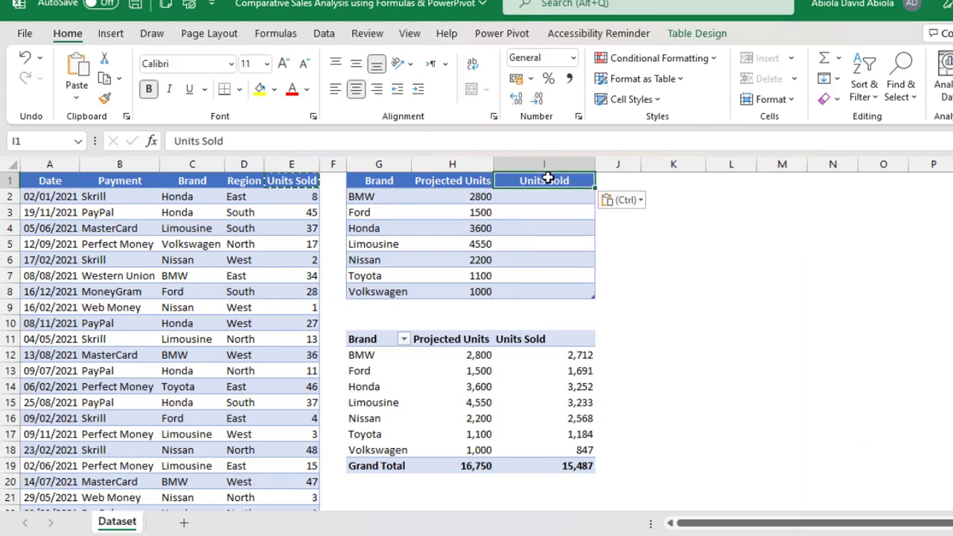
left_click(551, 194)
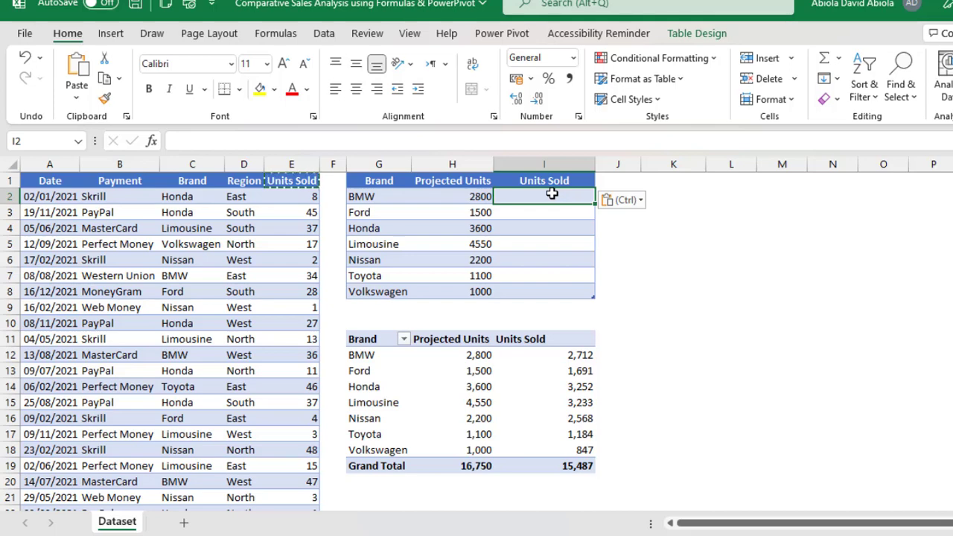
type("=sumi")
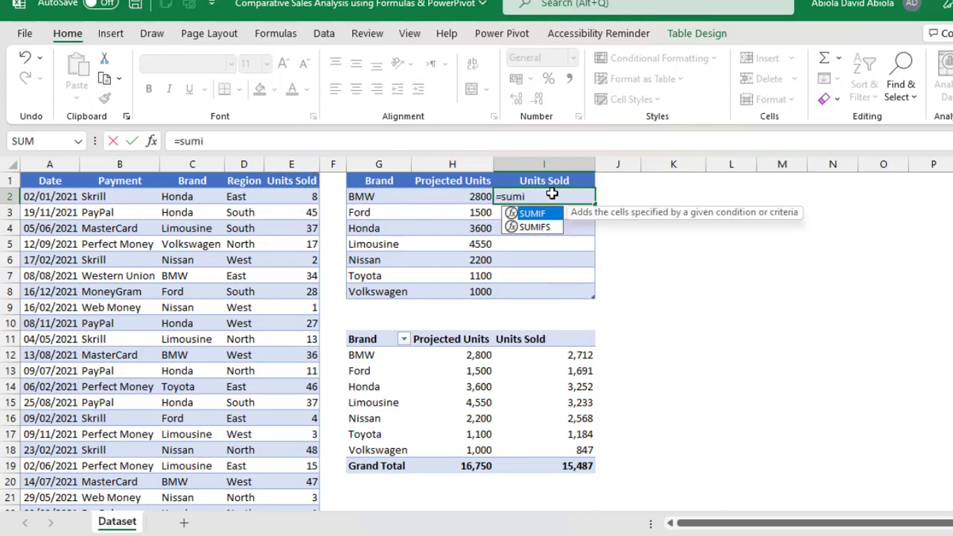
key("Down")
key("Tab")
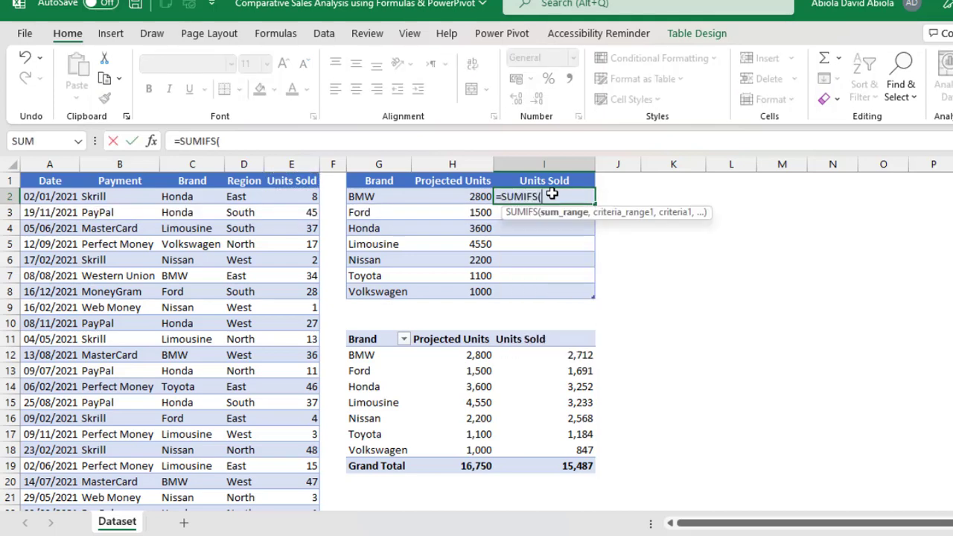
left_click(294, 169)
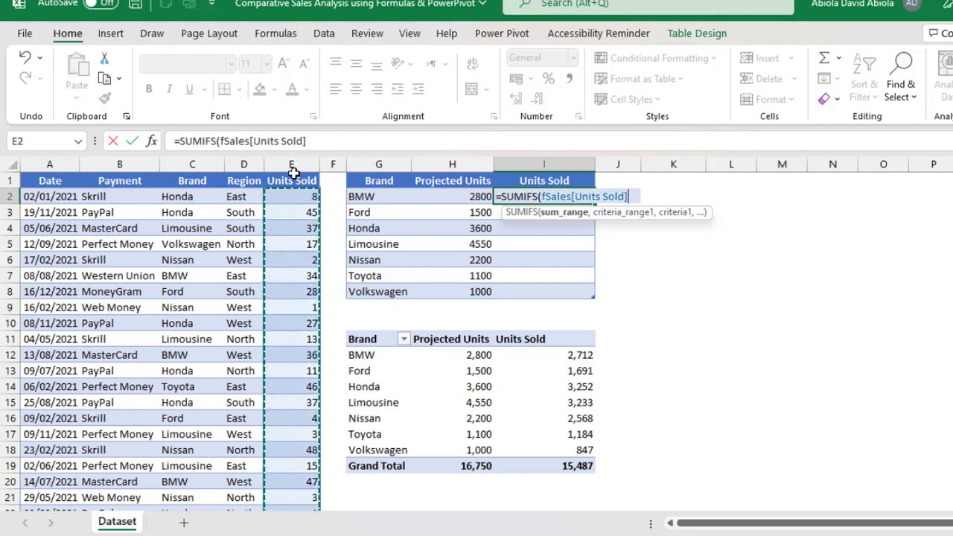
type(",")
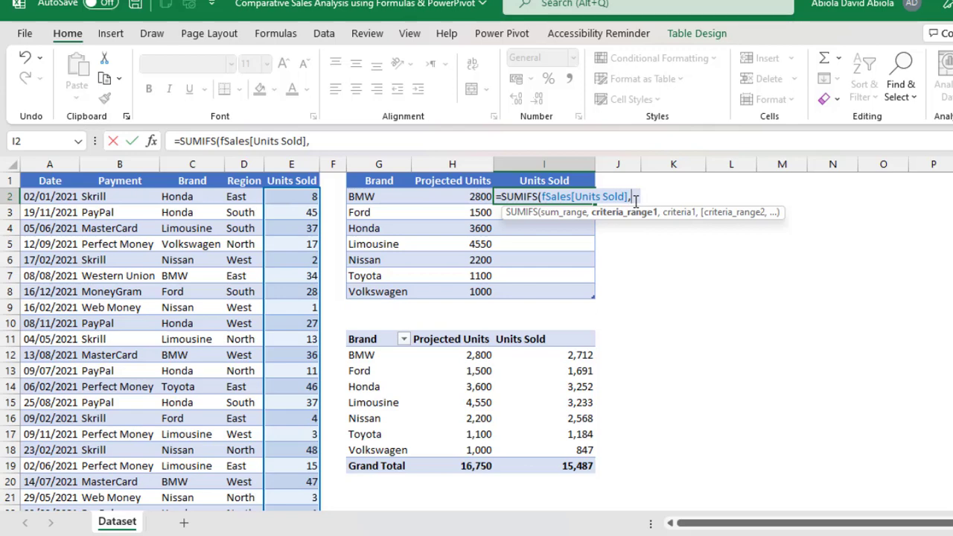
left_click(188, 179)
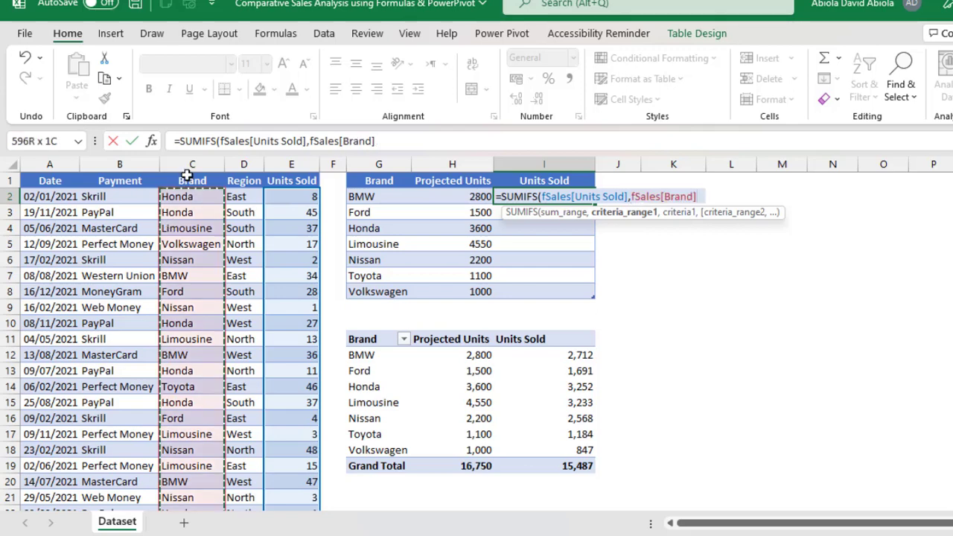
type(",")
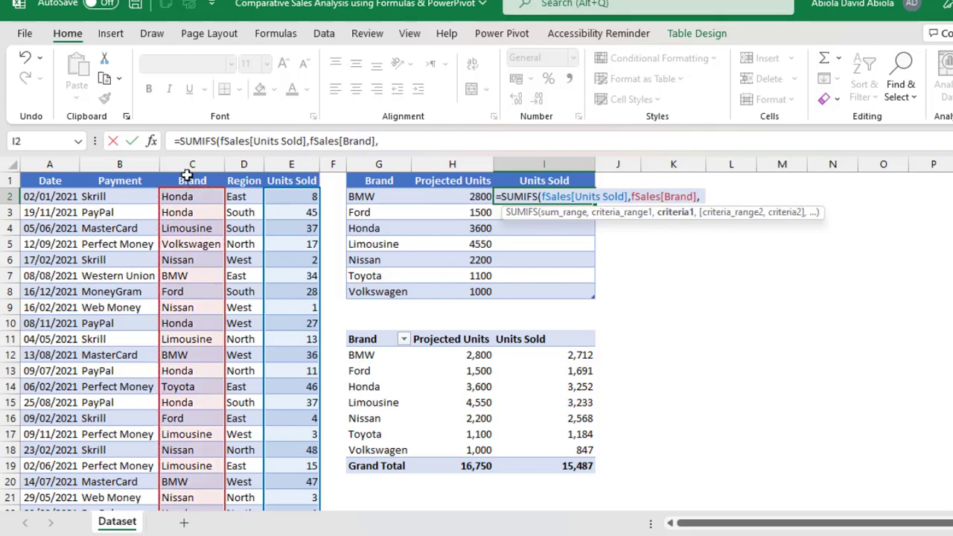
left_click(378, 197)
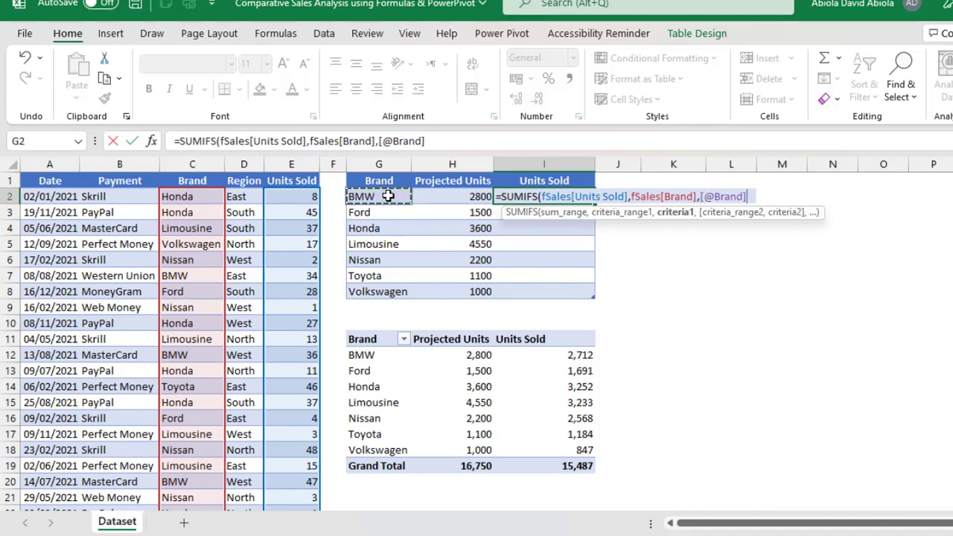
type(")")
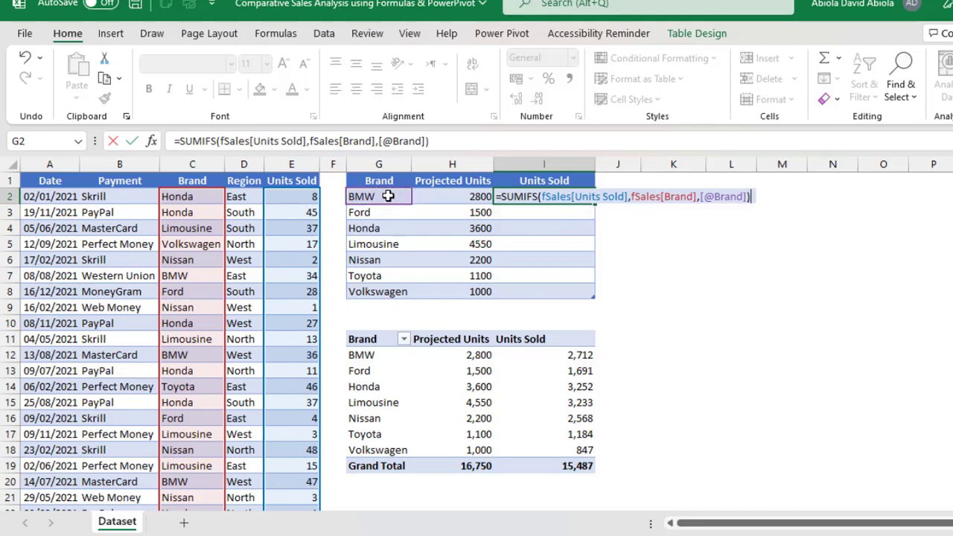
key("ctrl+Return")
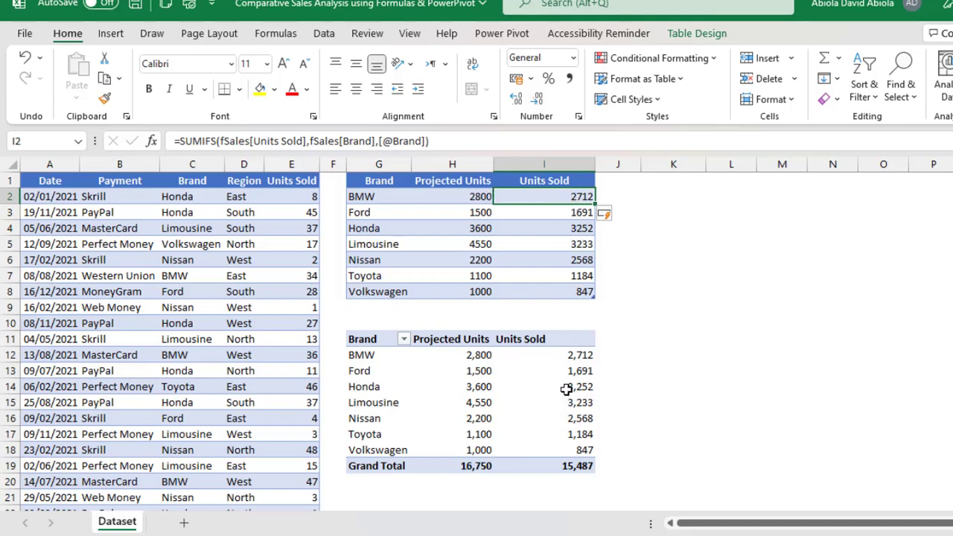
- Format the projection table's values in H2:I8 with the comma number style and no decimal places
left_click_drag(460, 196, 557, 291)
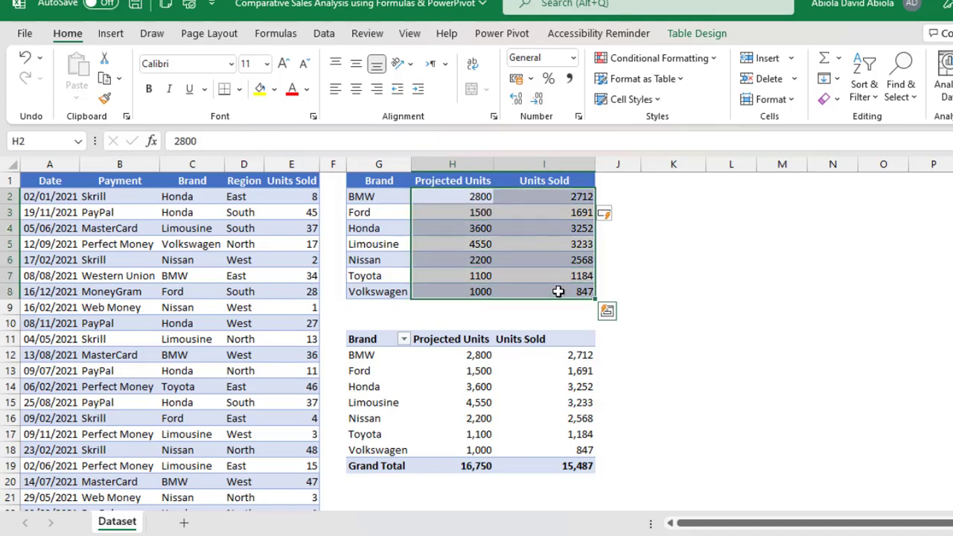
left_click(569, 81)
left_click(539, 101)
left_click(539, 101)
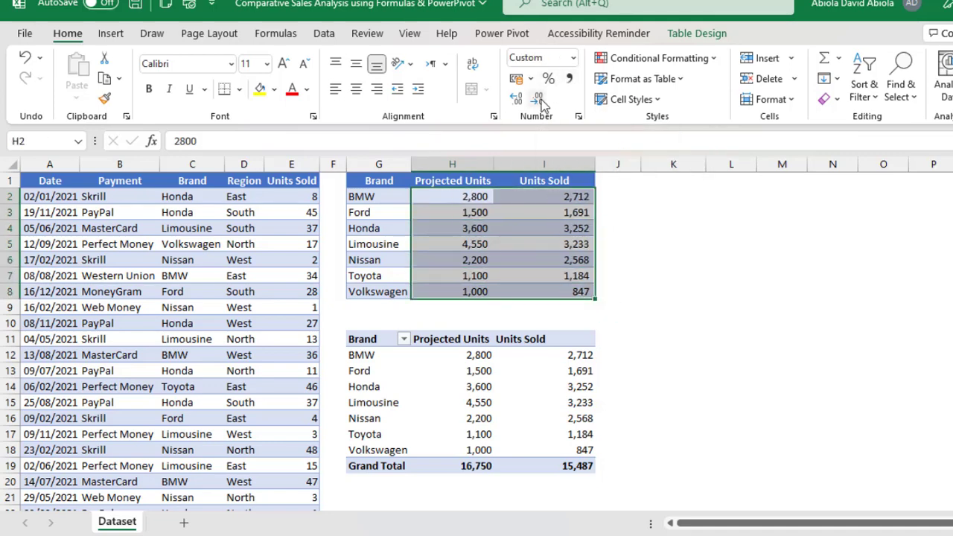
- Apply the Total cell style to G9:I9 below the projection table and enter Grand Total in G9
left_click_drag(372, 307, 575, 304)
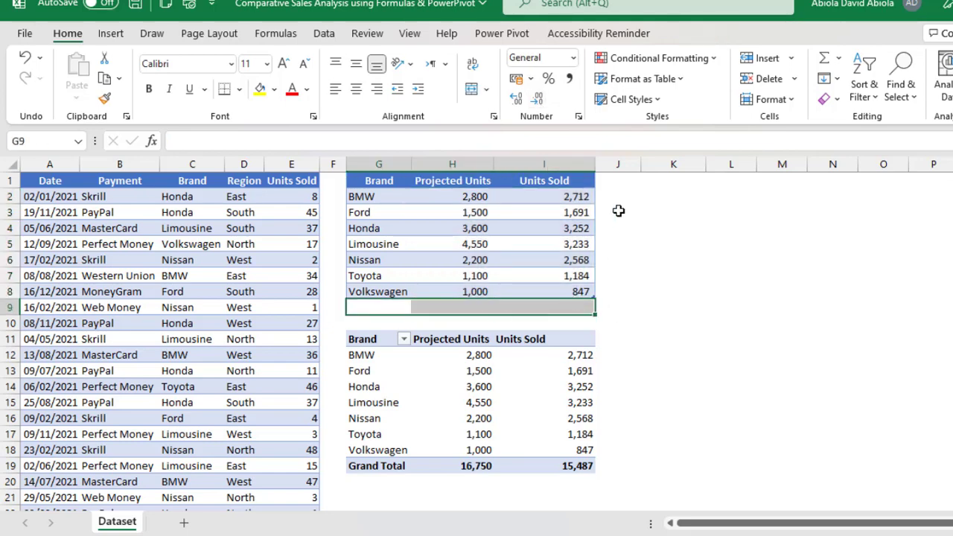
left_click(632, 101)
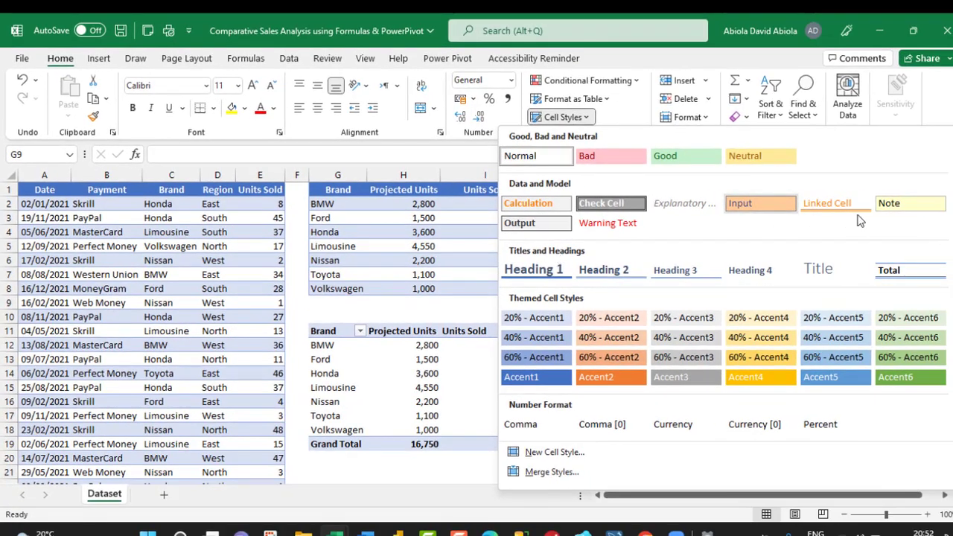
left_click(906, 277)
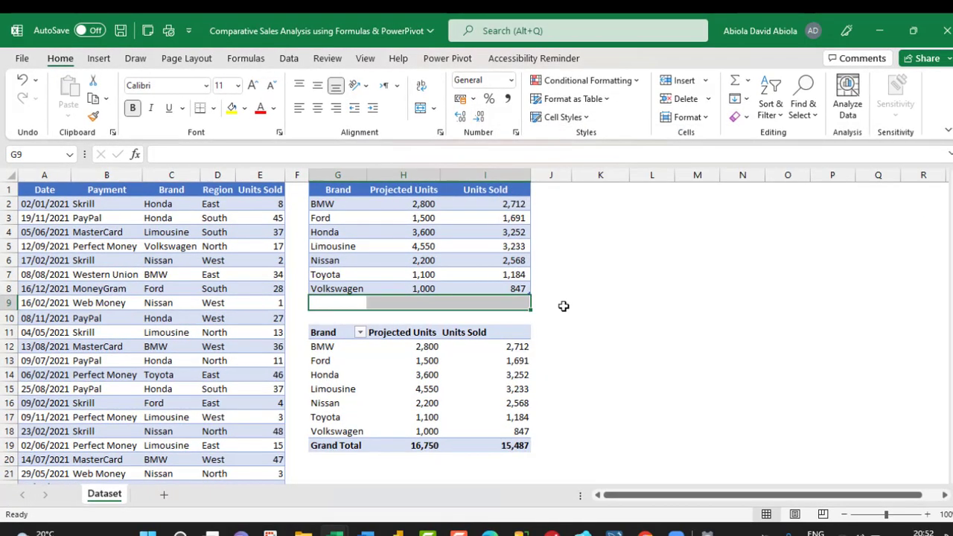
left_click(341, 305)
type("Grand Total")
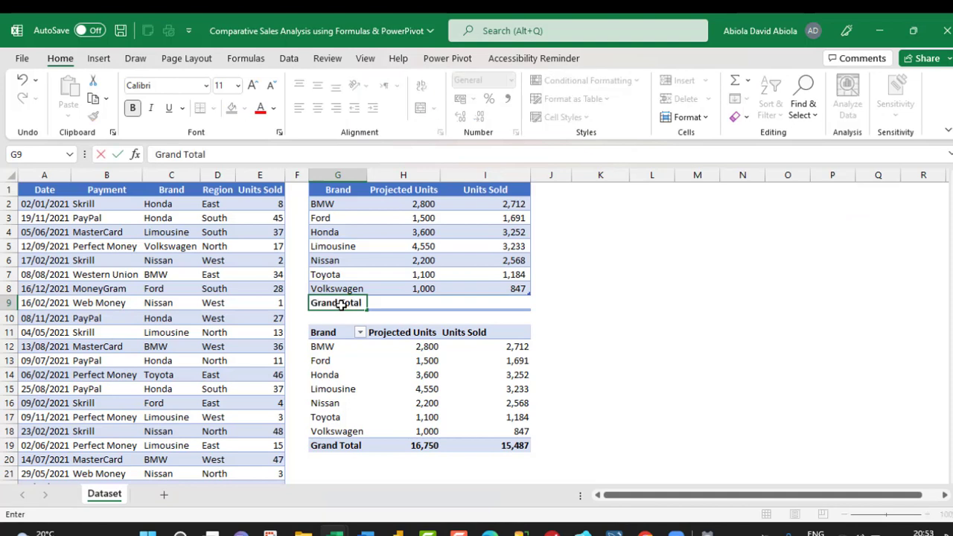
key("Tab")
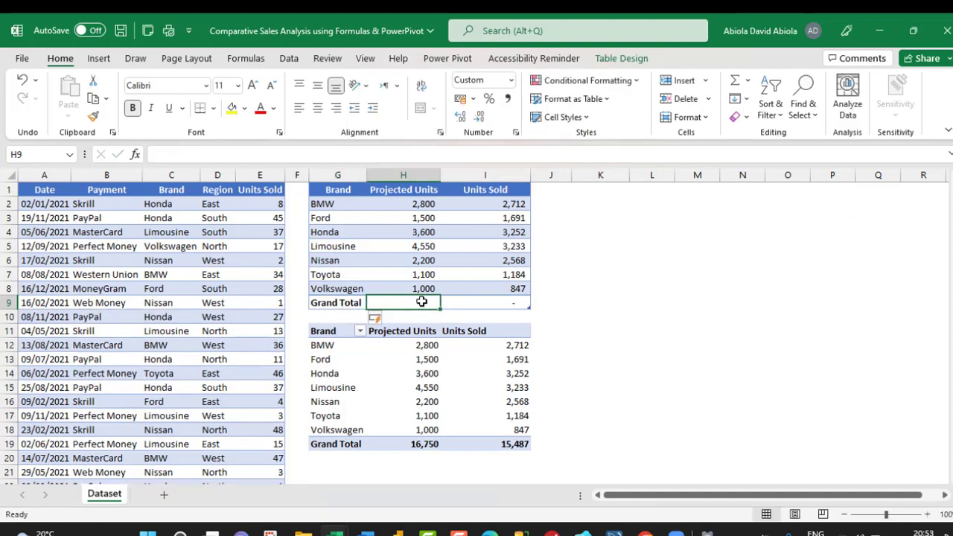
- Clear the automatically filled value in I9 and total the Projected Units and Units Sold columns in H9:I9 with AutoSum
left_click(518, 299)
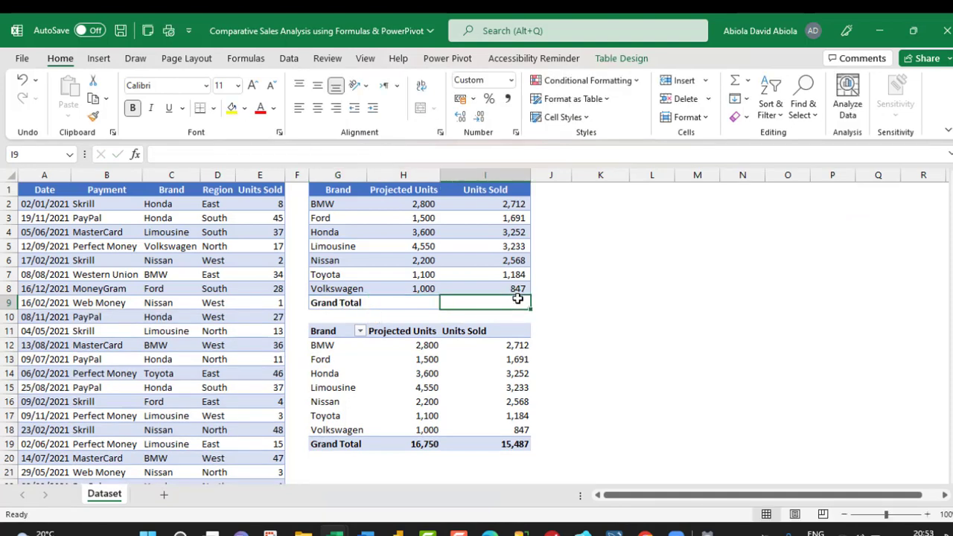
left_click_drag(391, 304, 471, 304)
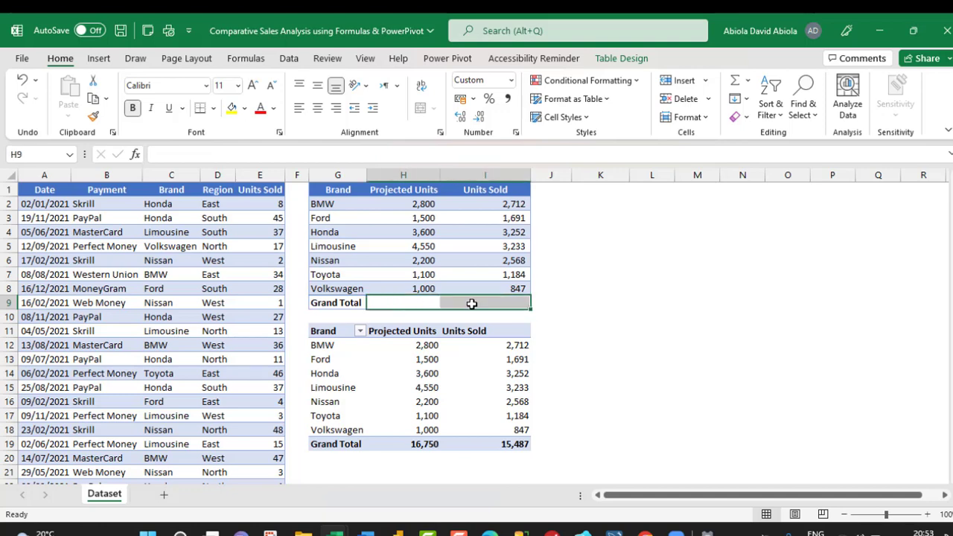
key("alt+equal")
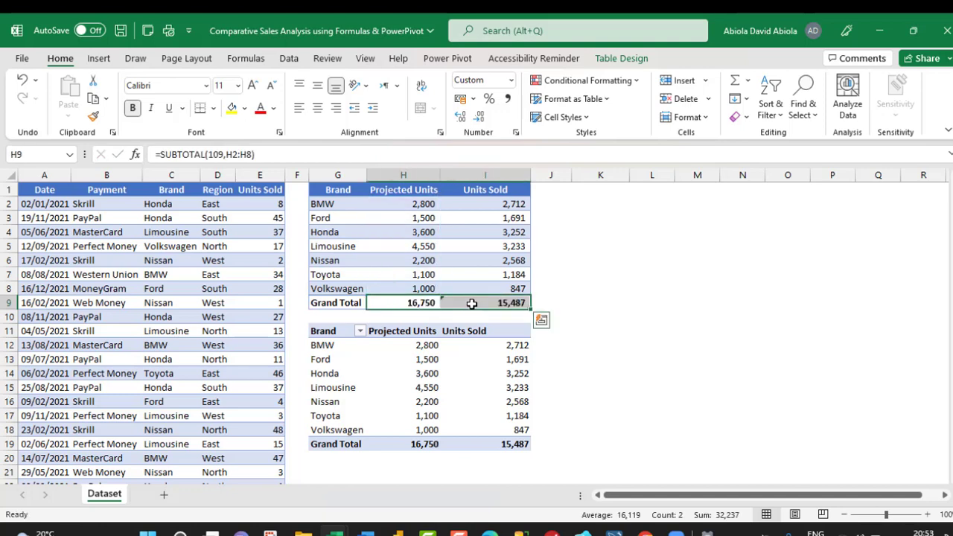
- Inspect the SUBTOTAL formulas in H9 and I9 and compare both totals with the PivotTable's grand totals in row 19
double_click(471, 304)
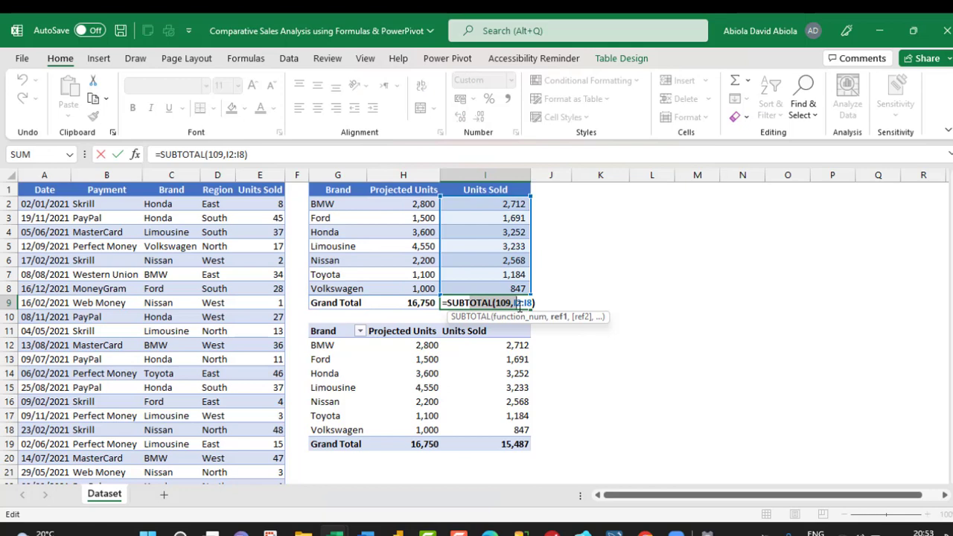
key("Escape")
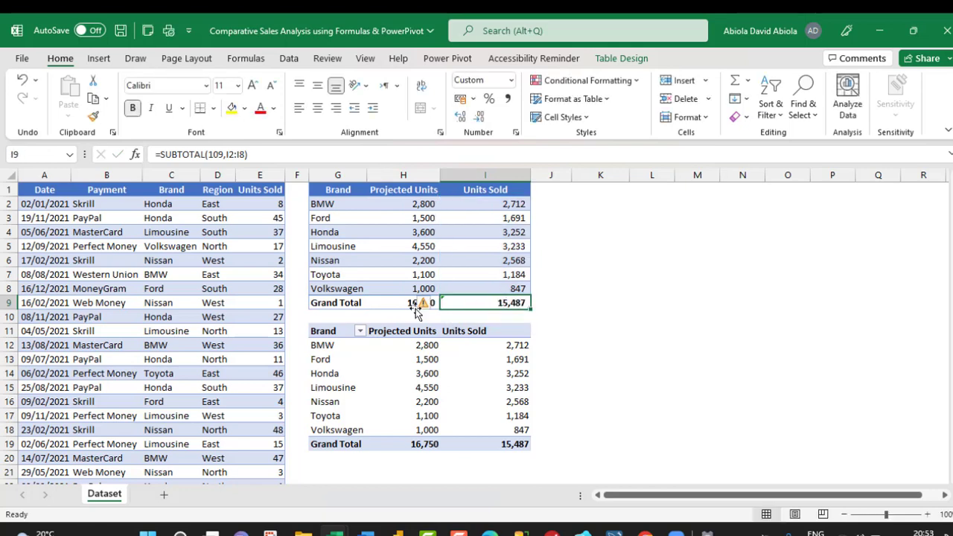
left_click(425, 303)
left_click(462, 375)
left_click(420, 303)
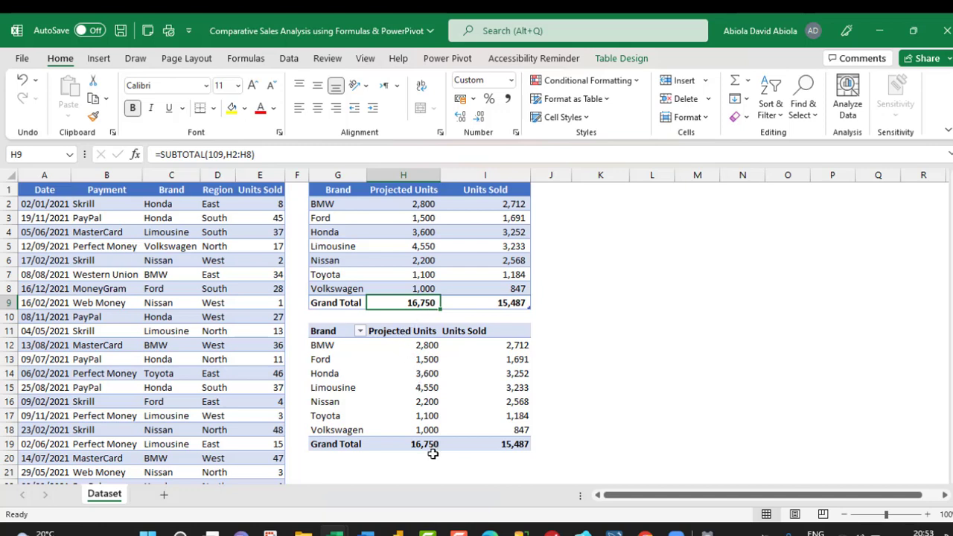
left_click(408, 444)
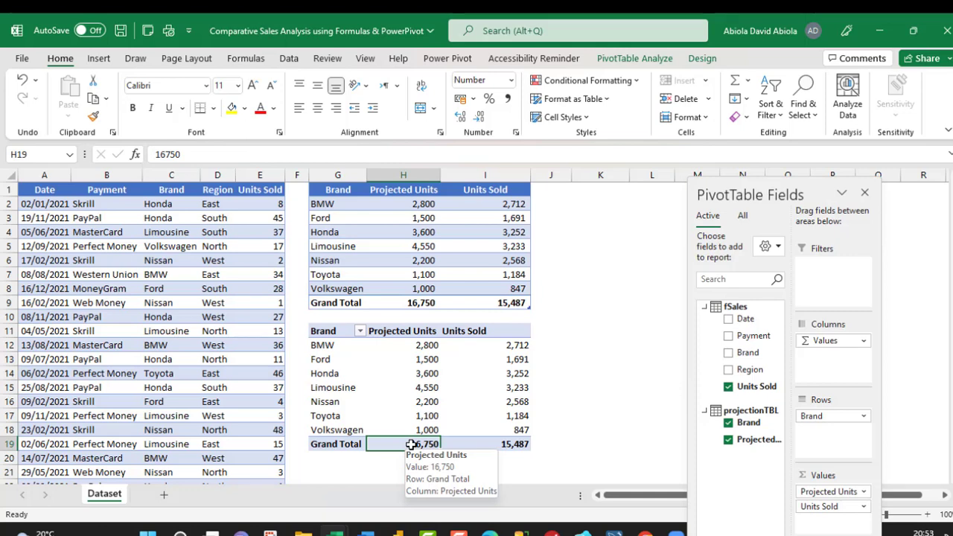
left_click(488, 303)
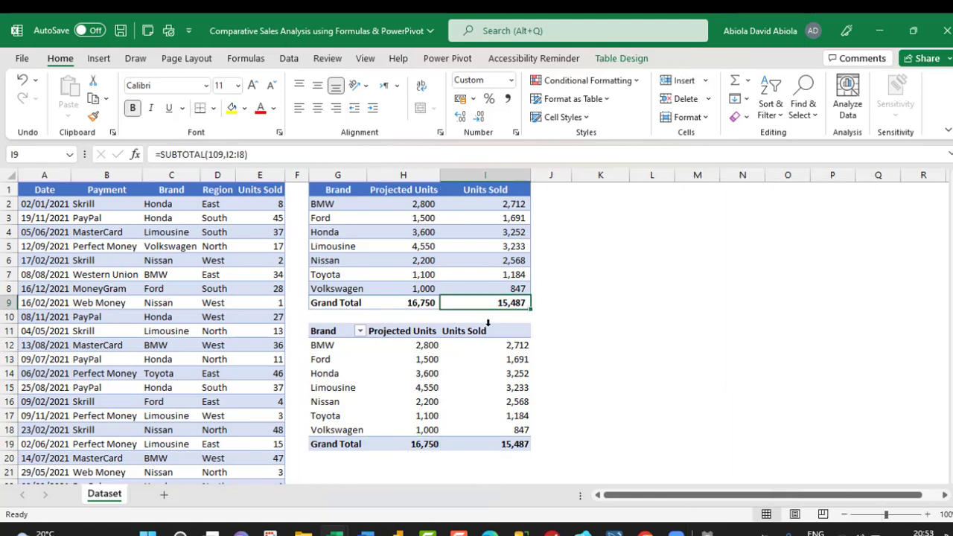
left_click(494, 445)
left_click(562, 434)
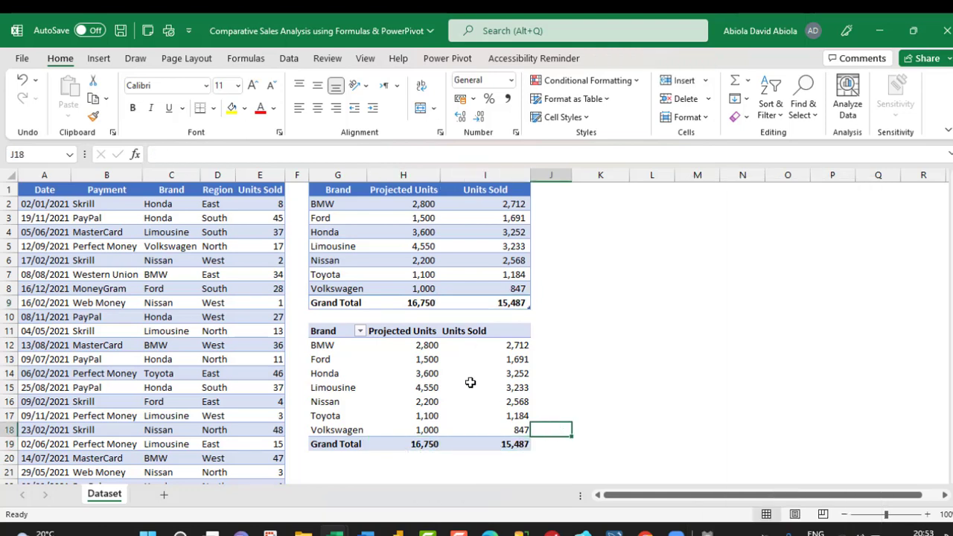
mouse_move(470, 382)
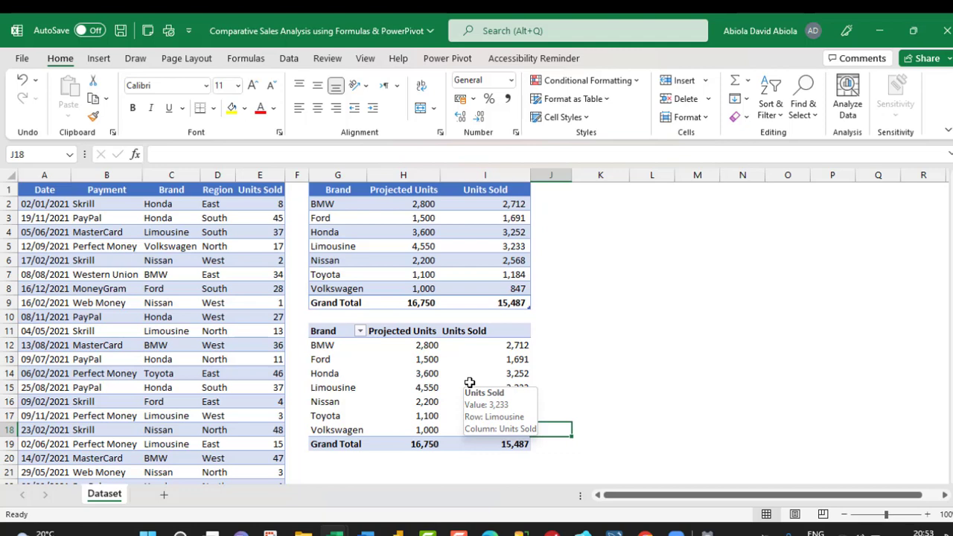
left_click(255, 310)
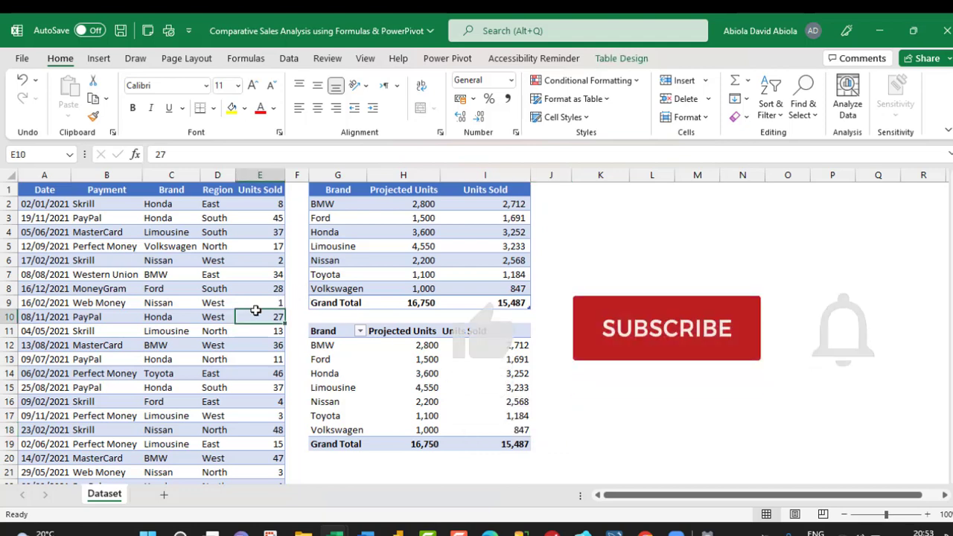